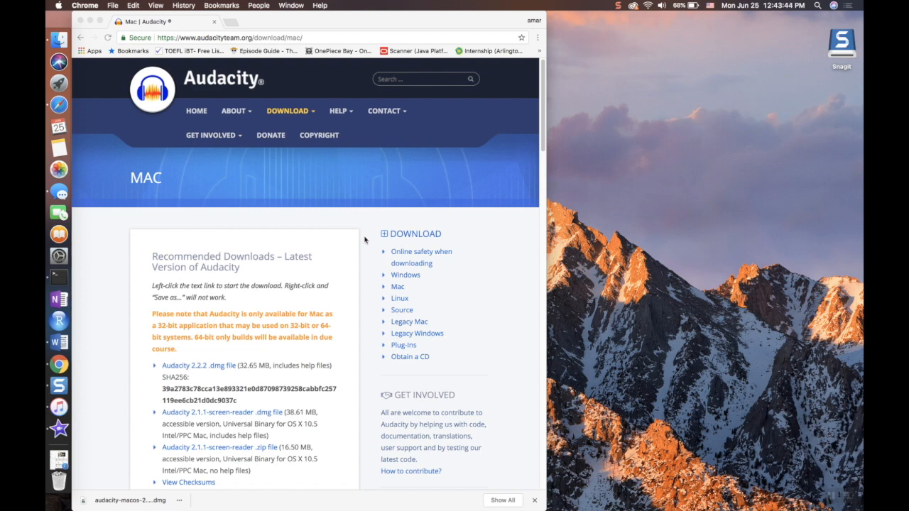
pyautogui.click(312, 39)
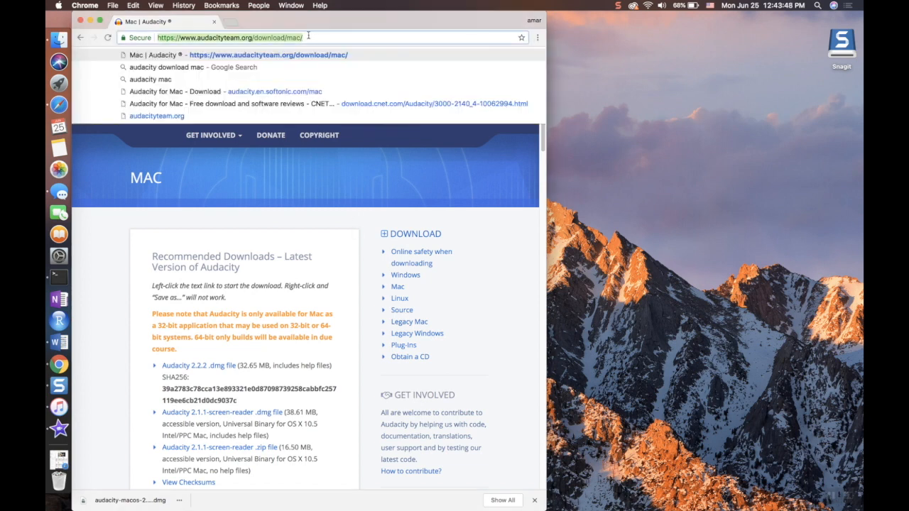
pyautogui.click(310, 37)
pyautogui.press('BackSpace')
pyautogui.press('BackSpace')
pyautogui.press('BackSpace')
pyautogui.press('BackSpace')
pyautogui.press('BackSpace')
pyautogui.press('BackSpace')
pyautogui.press('BackSpace')
pyautogui.press('BackSpace')
pyautogui.press('BackSpace')
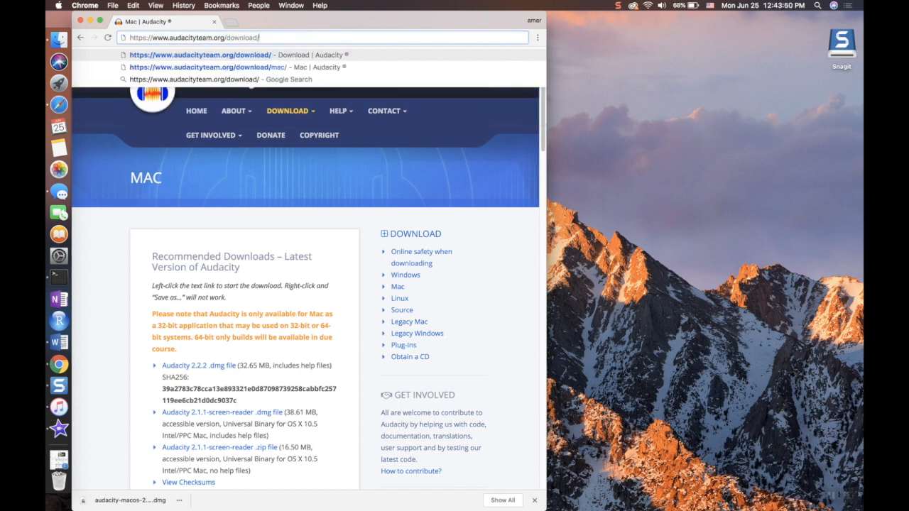
pyautogui.press('BackSpace')
pyautogui.press('BackSpace')
pyautogui.press('BackSpace')
pyautogui.press('BackSpace')
pyautogui.press('BackSpace')
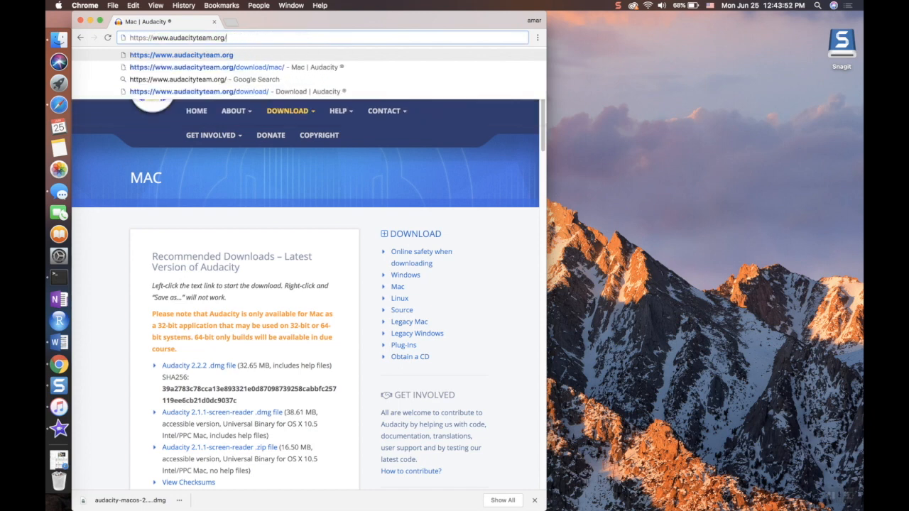
pyautogui.press('Return')
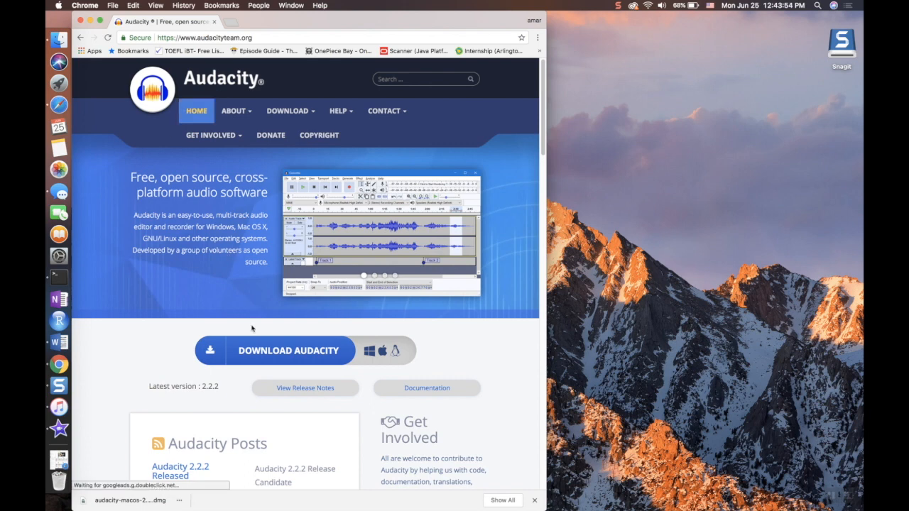
# Open the Audacity download page and choose the Mac OS X / macOS version
pyautogui.click(272, 359)
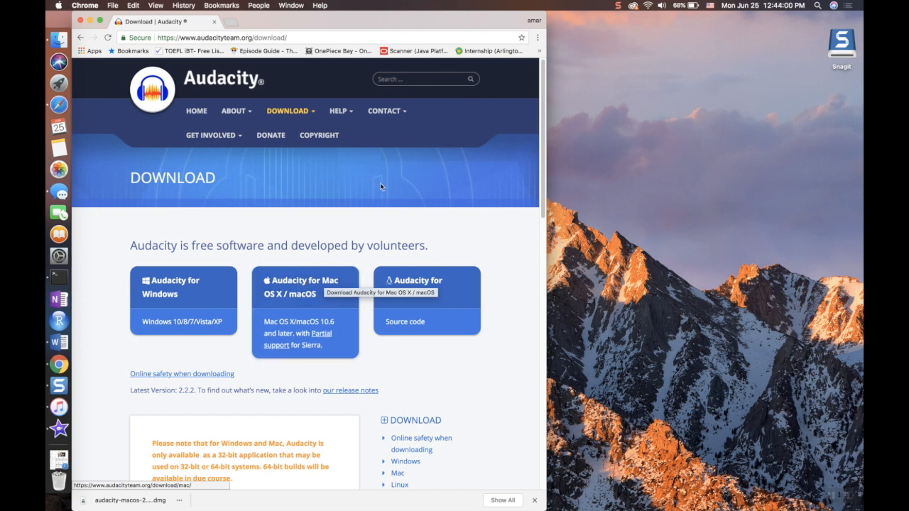
pyautogui.click(347, 278)
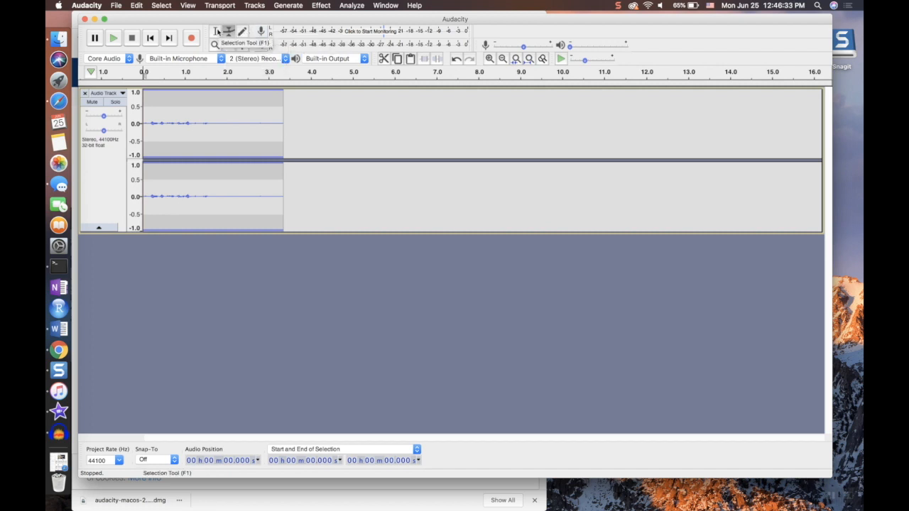
# Switch to Audacity's Selection Tool and start monitoring the microphone input level
pyautogui.click(217, 32)
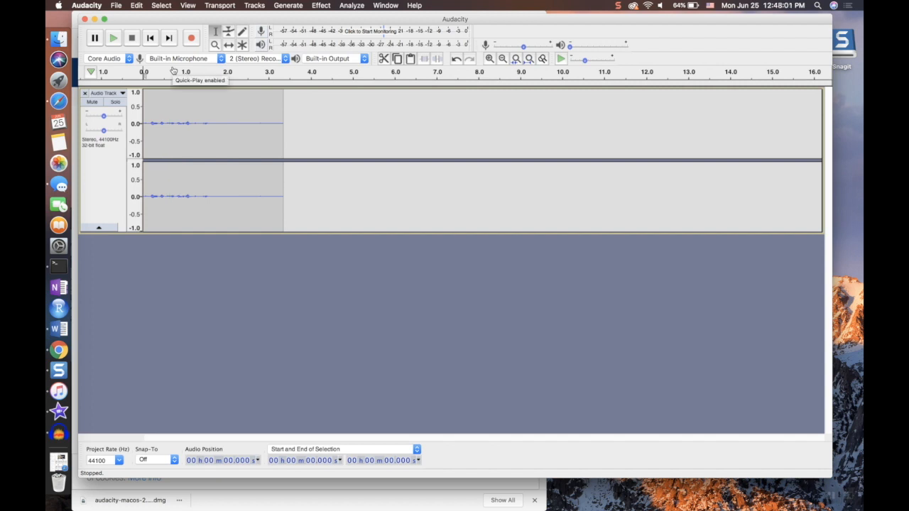
pyautogui.click(376, 32)
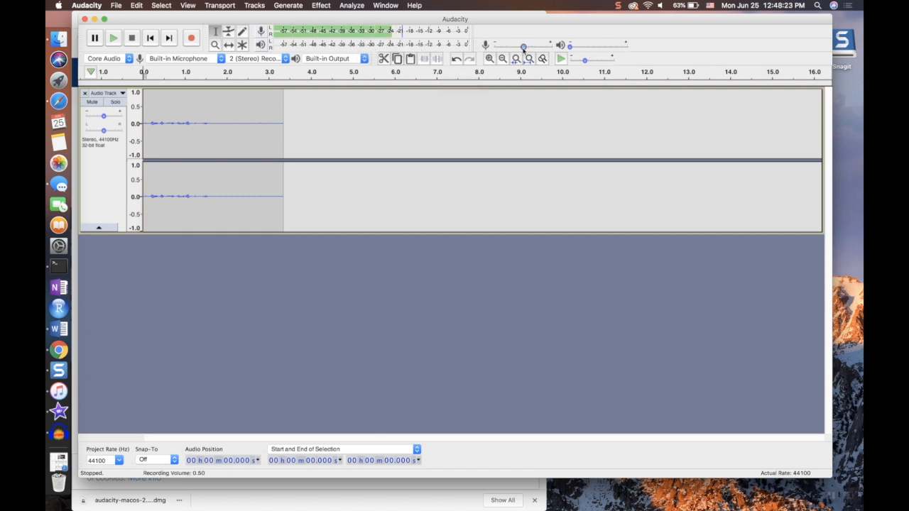
# Check the recording volume and the available recording devices
pyautogui.moveTo(529, 49)
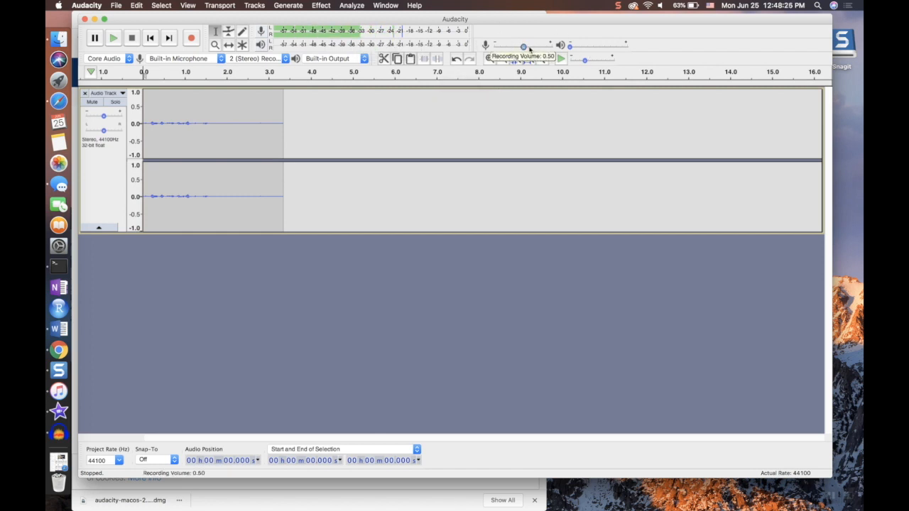
pyautogui.click(204, 60)
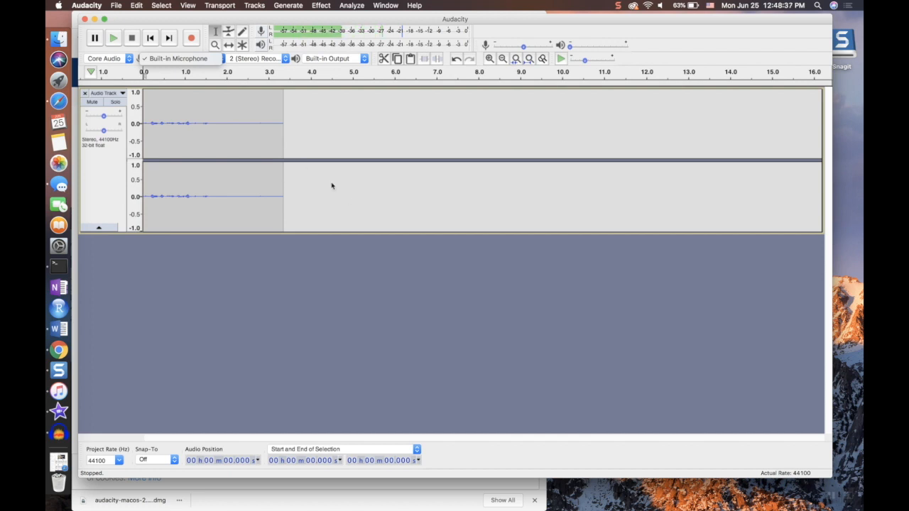
pyautogui.click(191, 41)
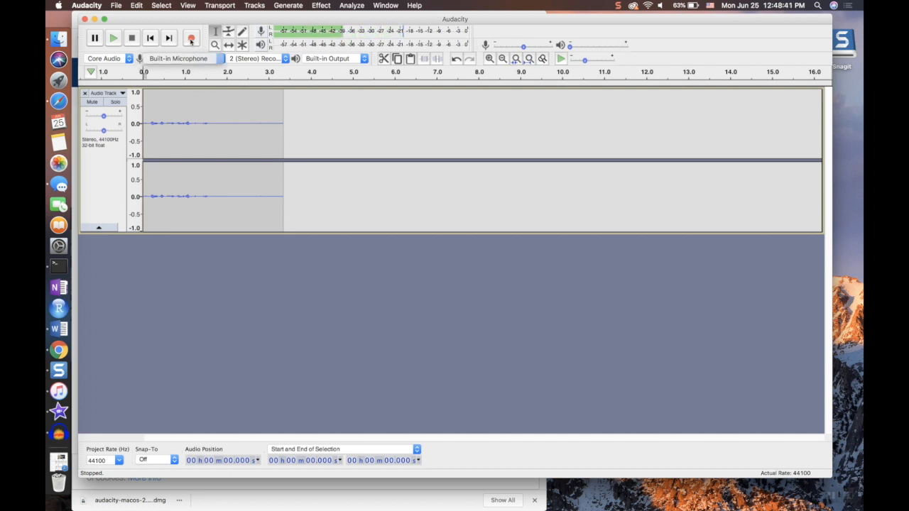
# Remove the existing audio track and record a new voice clip about 3.8 seconds long
pyautogui.click(85, 93)
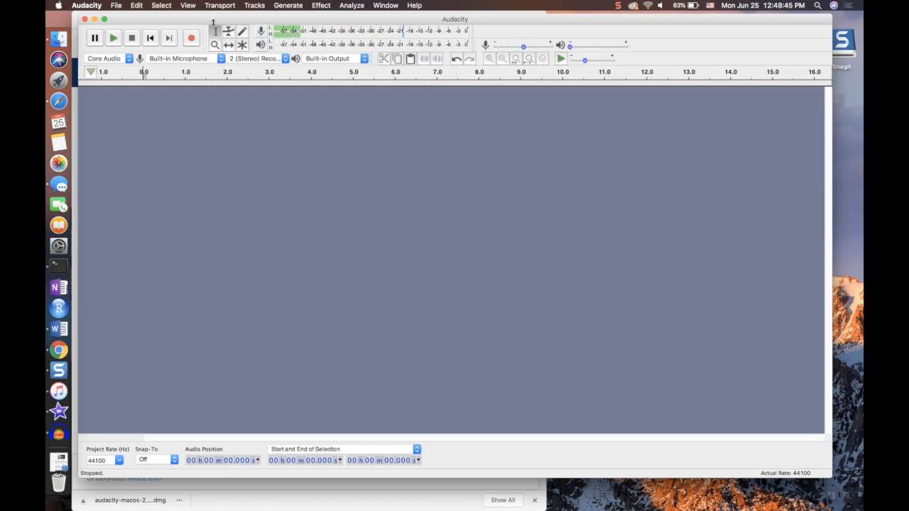
pyautogui.click(191, 40)
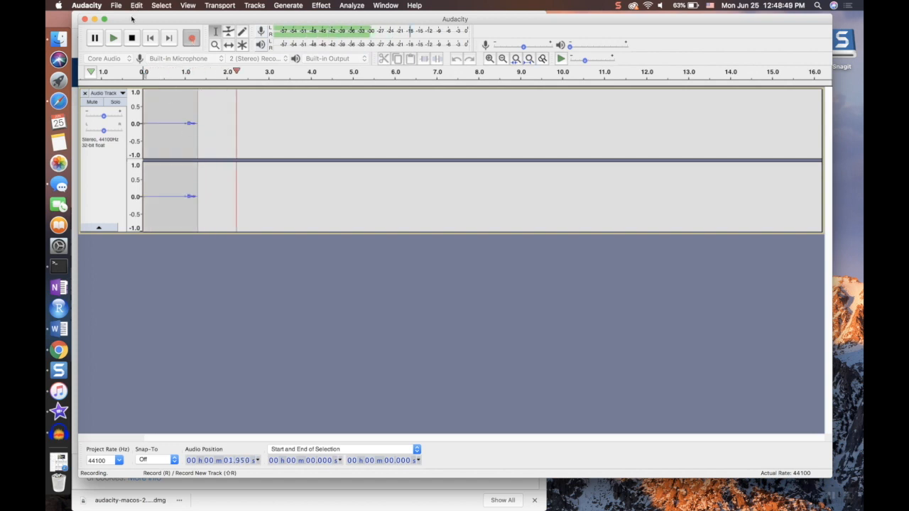
pyautogui.click(132, 38)
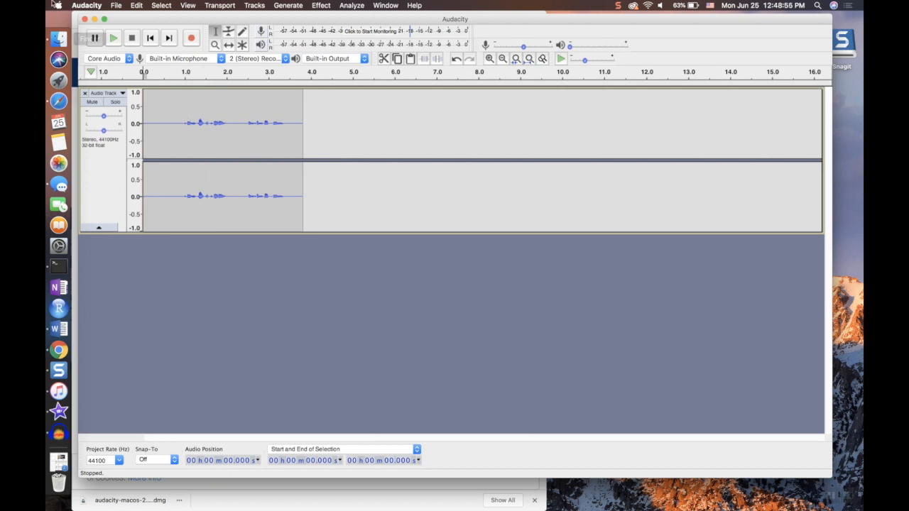
# Play back the new recording and raise the playback volume
pyautogui.click(114, 39)
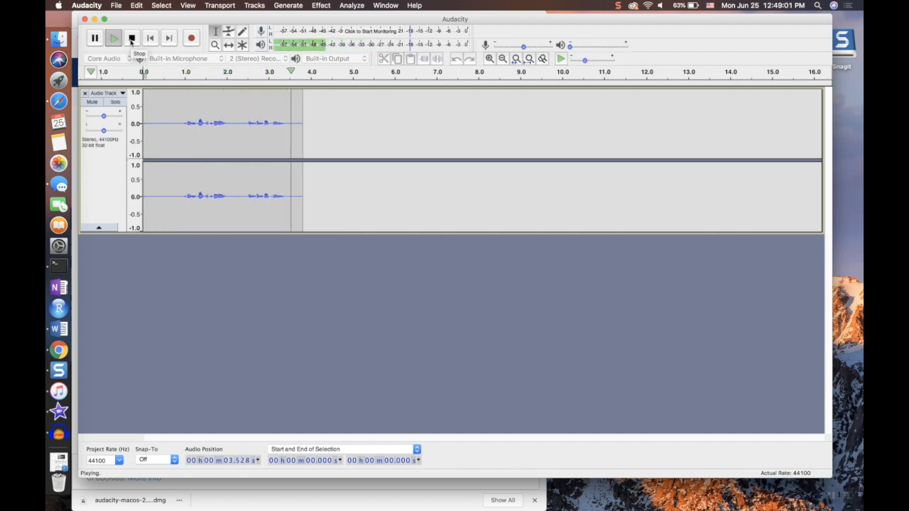
pyautogui.press('XF86AudioRaiseVolume')
pyautogui.press('XF86AudioRaiseVolume')
pyautogui.press('XF86AudioRaiseVolume')
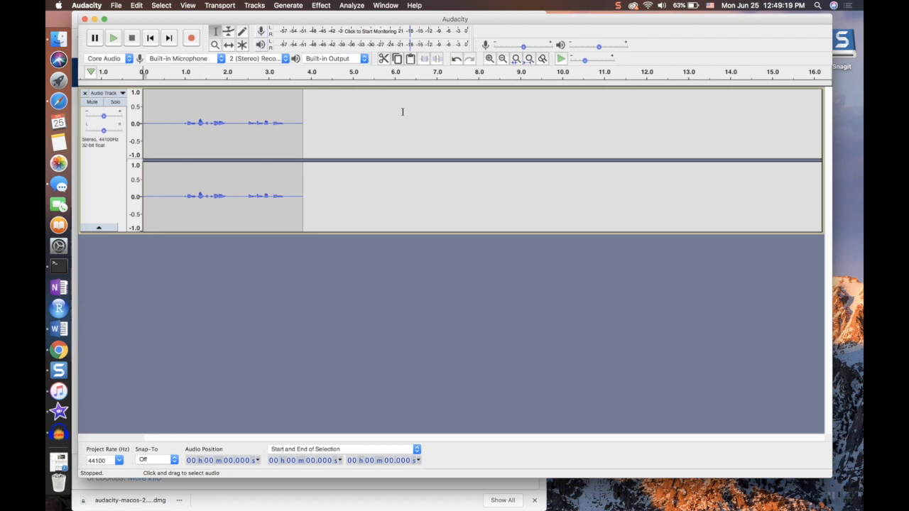
# Check the available playback devices, keeping Built-in Output, and play the recording again
pyautogui.click(363, 60)
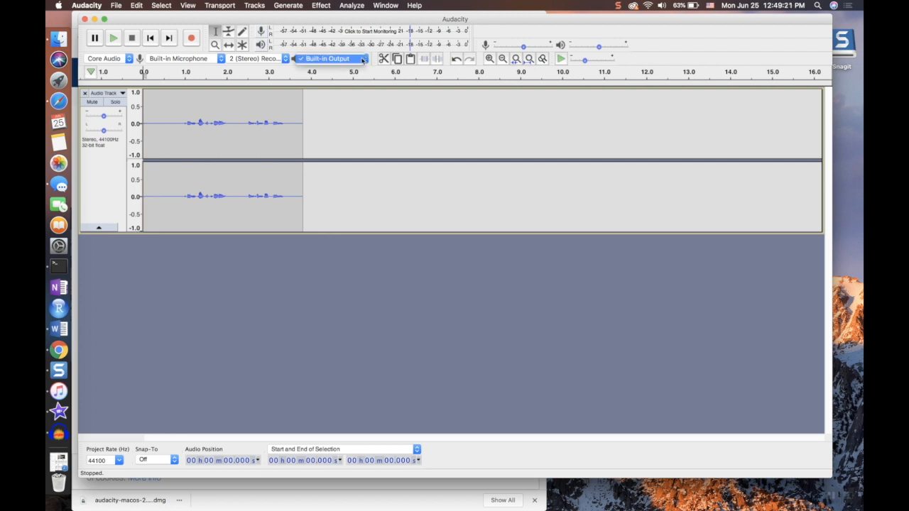
pyautogui.click(362, 60)
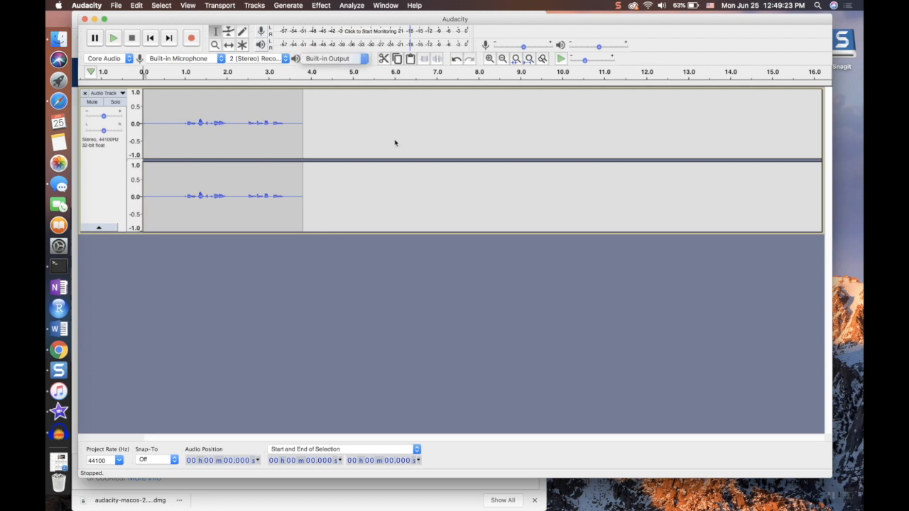
pyautogui.click(113, 38)
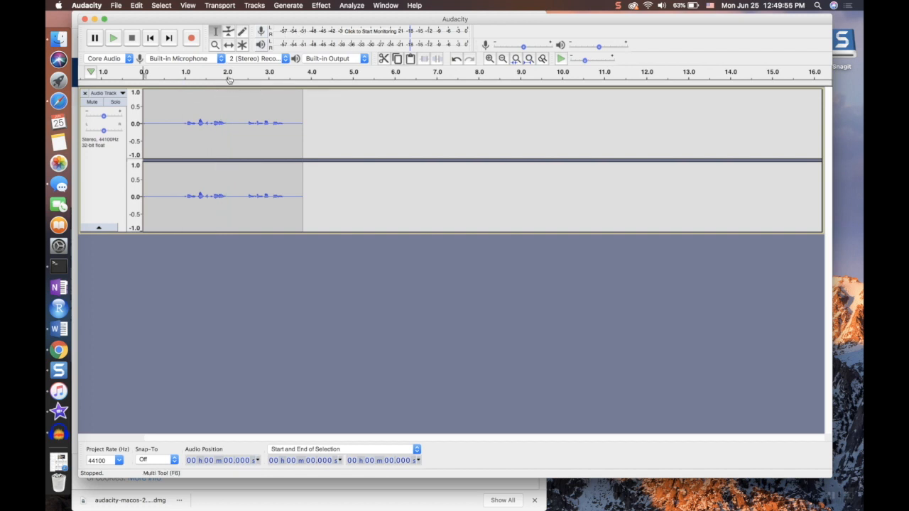
# Cut the audio between about 1.52 and 2.32 seconds and put it back in place
pyautogui.moveTo(206, 107); pyautogui.dragTo(240, 107)
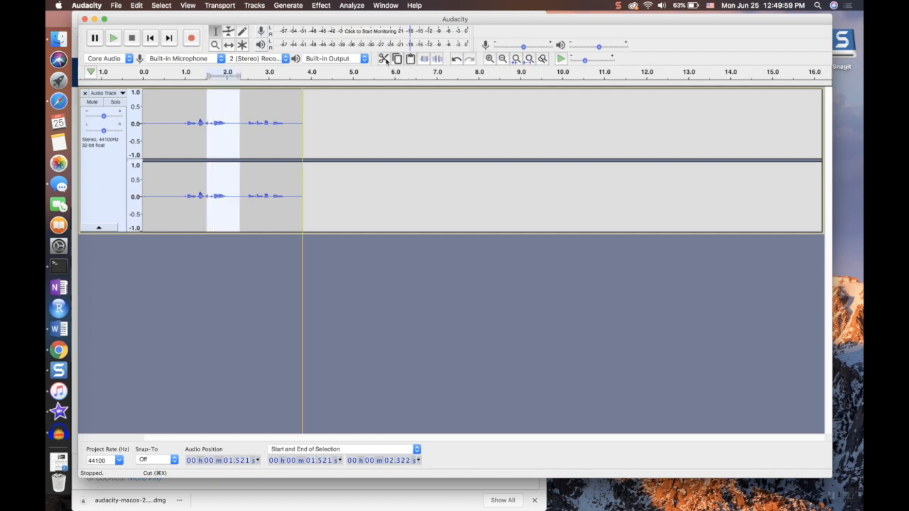
pyautogui.click(384, 59)
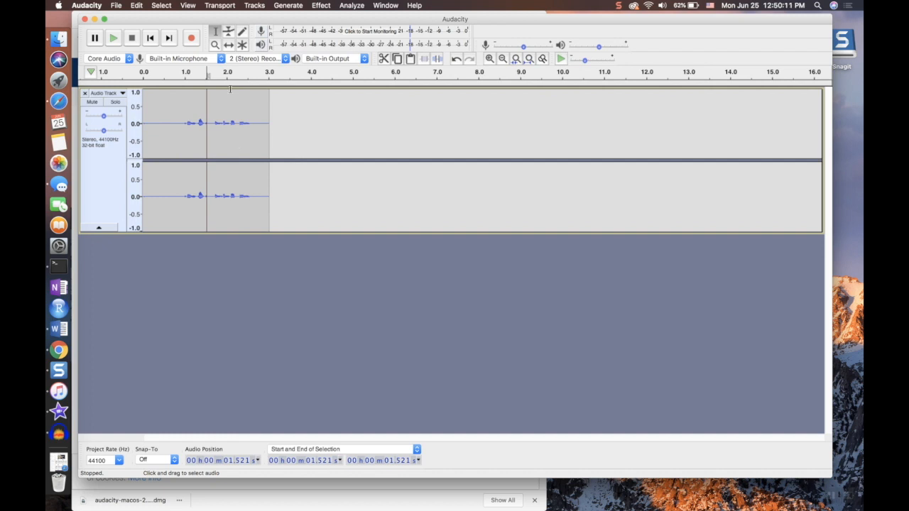
pyautogui.press('super+v')
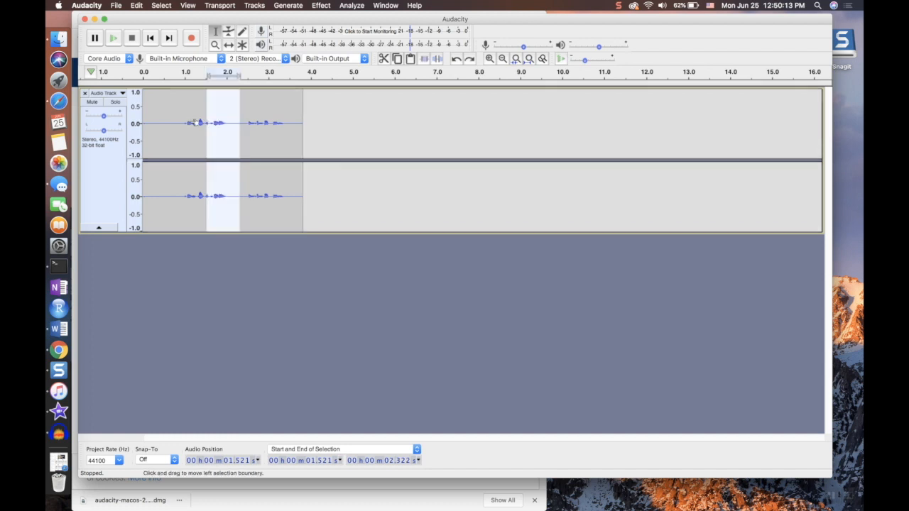
# Trim away the audio outside a selection from about 1.61 to 2.67 seconds and undo the trim
pyautogui.click(190, 122)
pyautogui.moveTo(210, 126); pyautogui.dragTo(254, 131)
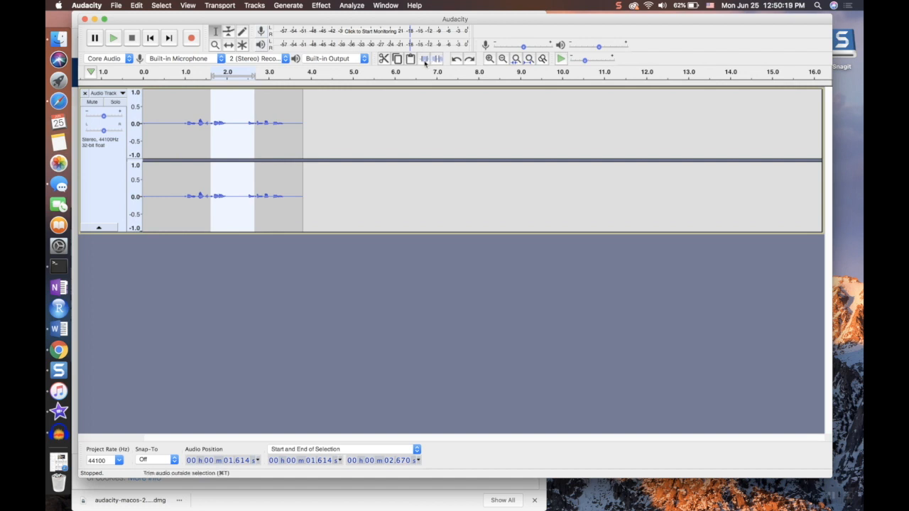
pyautogui.click(425, 61)
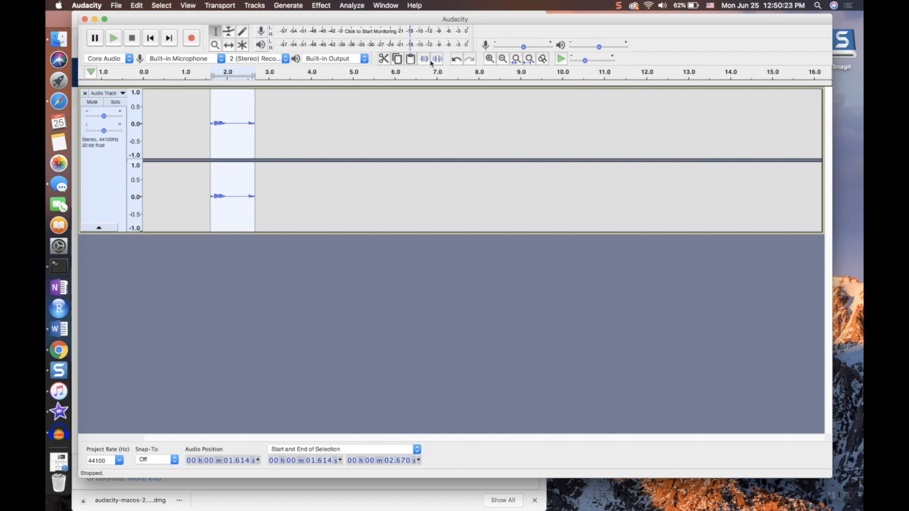
pyautogui.click(457, 60)
# Silence the selected audio between about 1.61 and 2.67 seconds and undo the silencing
pyautogui.click(438, 60)
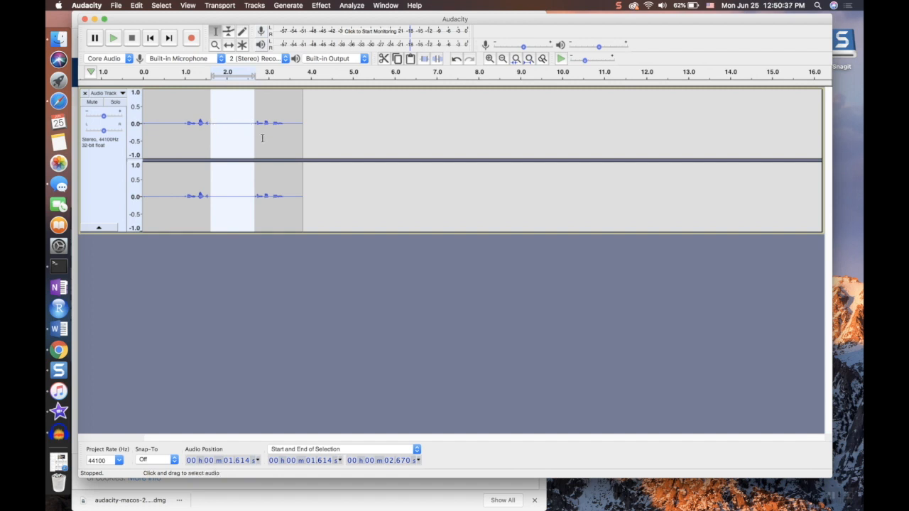
pyautogui.press('super+z')
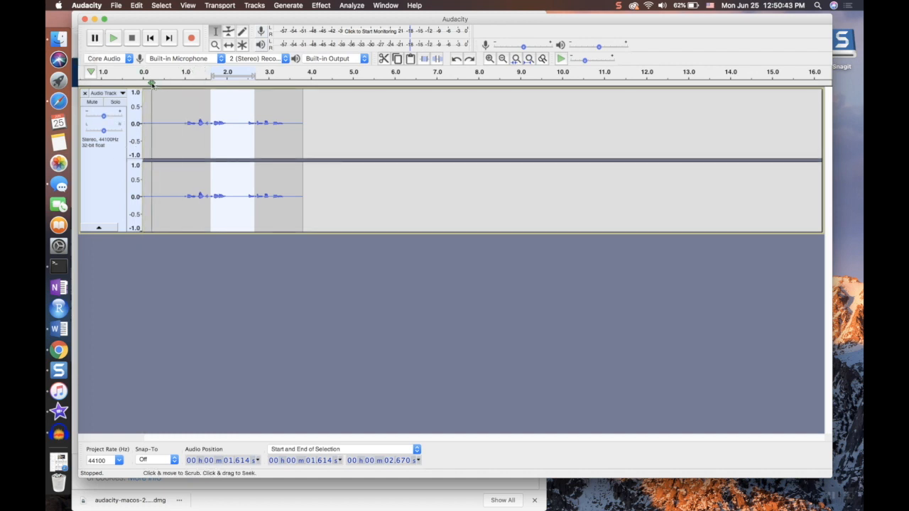
# Add a new stereo track below the recorded one
pyautogui.click(252, 5)
pyautogui.moveTo(259, 20)
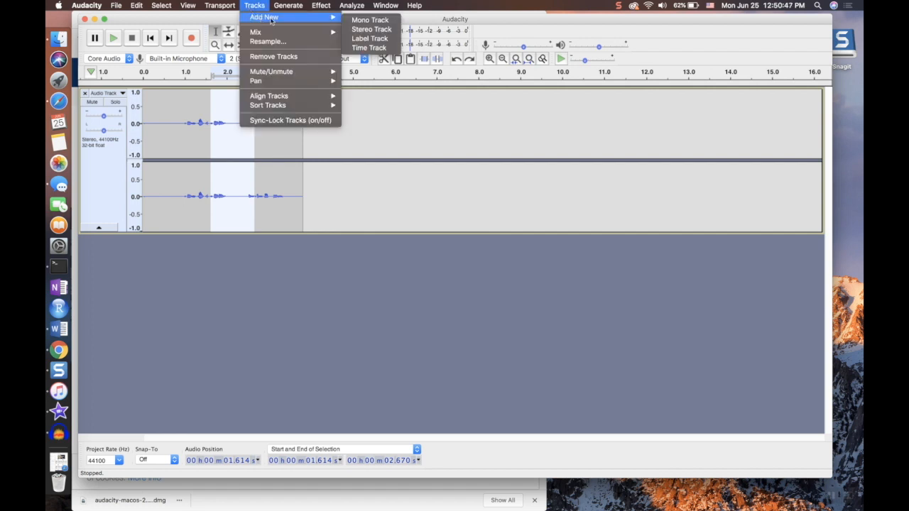
pyautogui.click(371, 34)
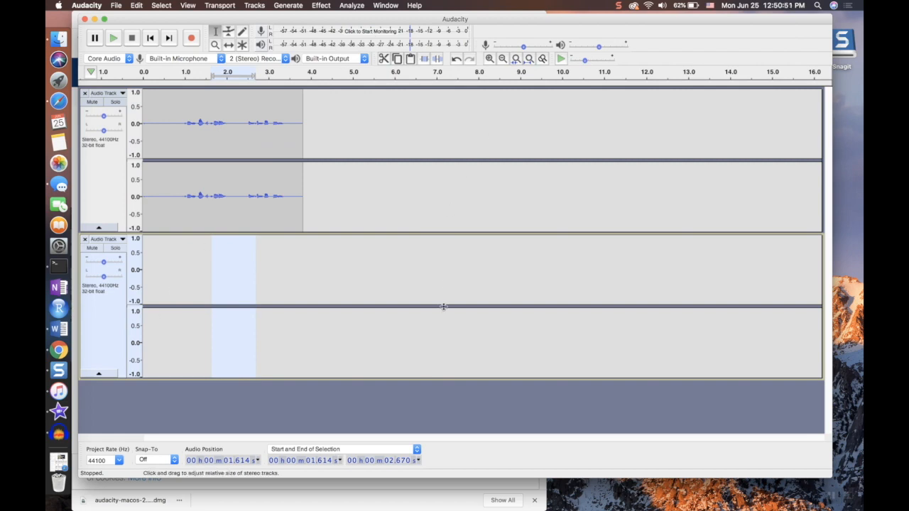
# Record a second clip of about 3.9 seconds in the new stereo track, starting at about 0.52 seconds
pyautogui.click(422, 270)
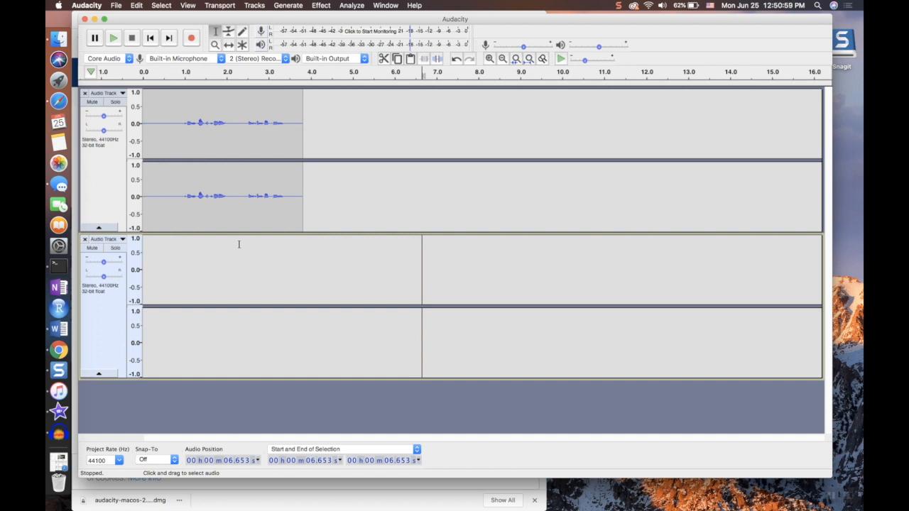
pyautogui.click(164, 289)
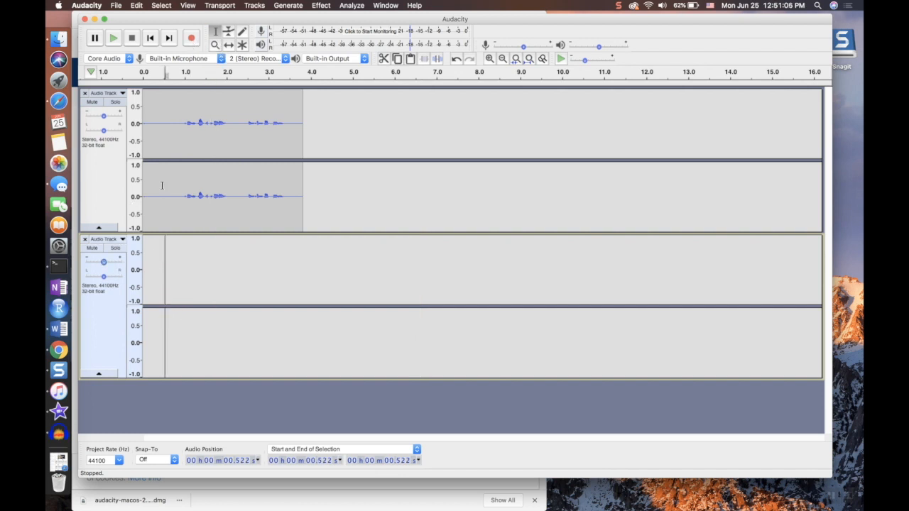
pyautogui.click(193, 39)
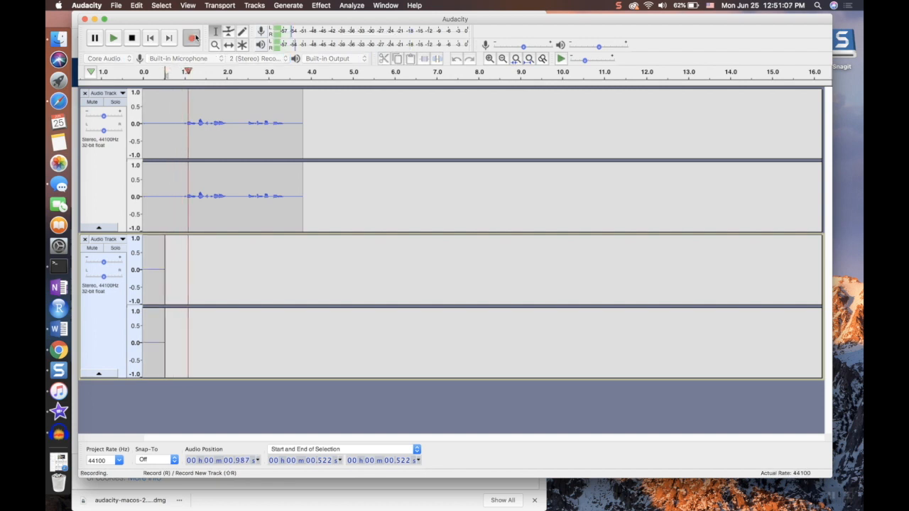
pyautogui.click(136, 39)
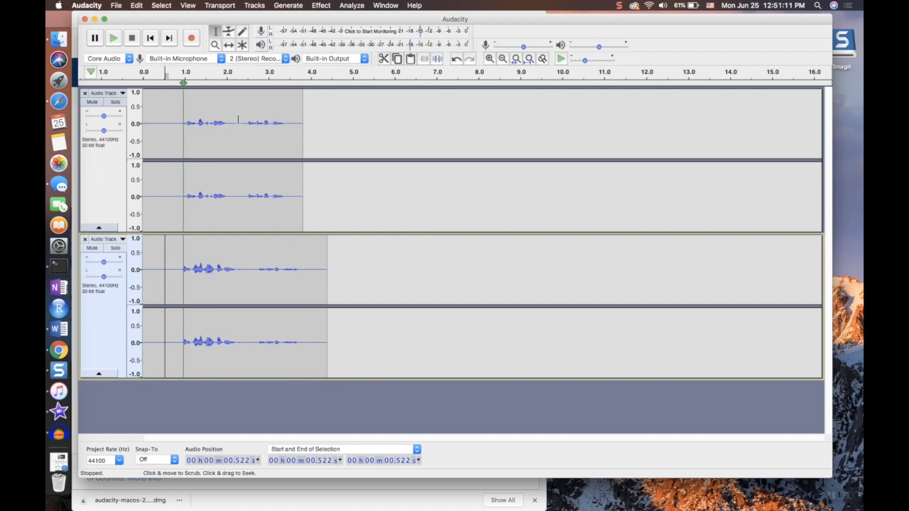
# Play both tracks together, stop playback and solo the upper audio track
pyautogui.click(115, 40)
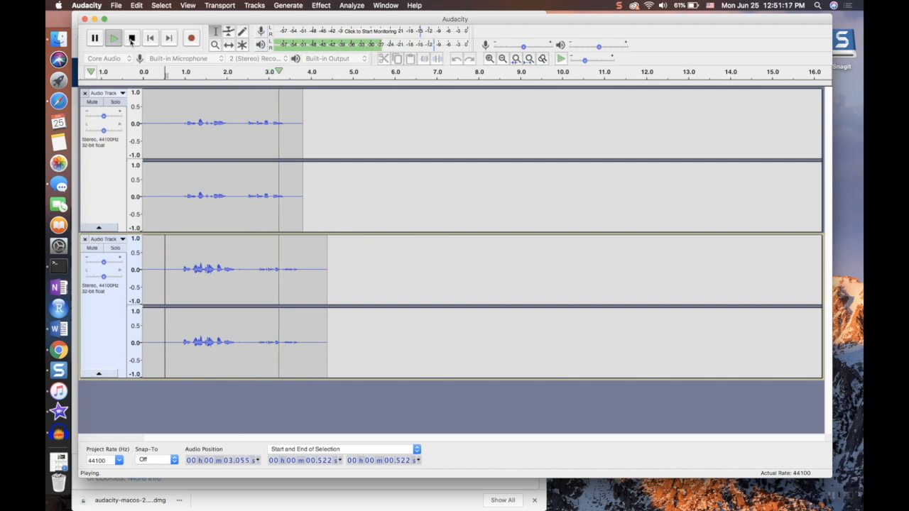
pyautogui.click(132, 40)
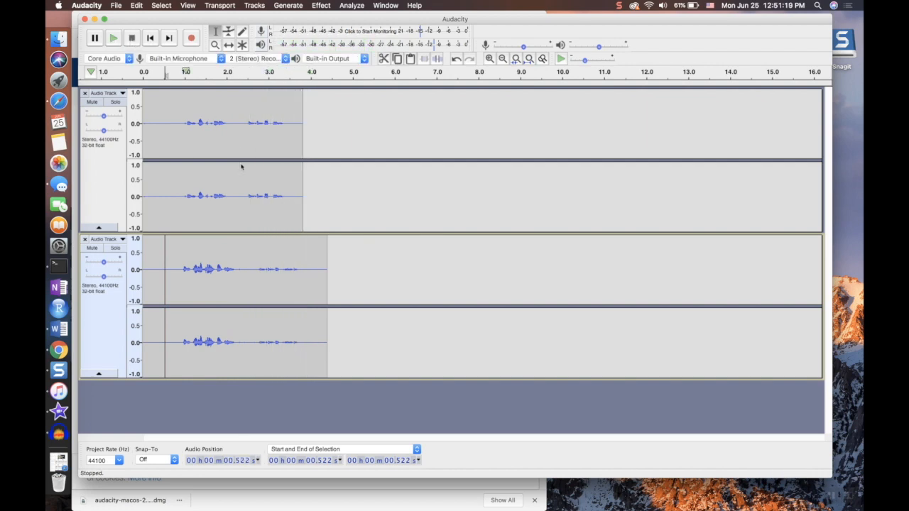
pyautogui.click(116, 103)
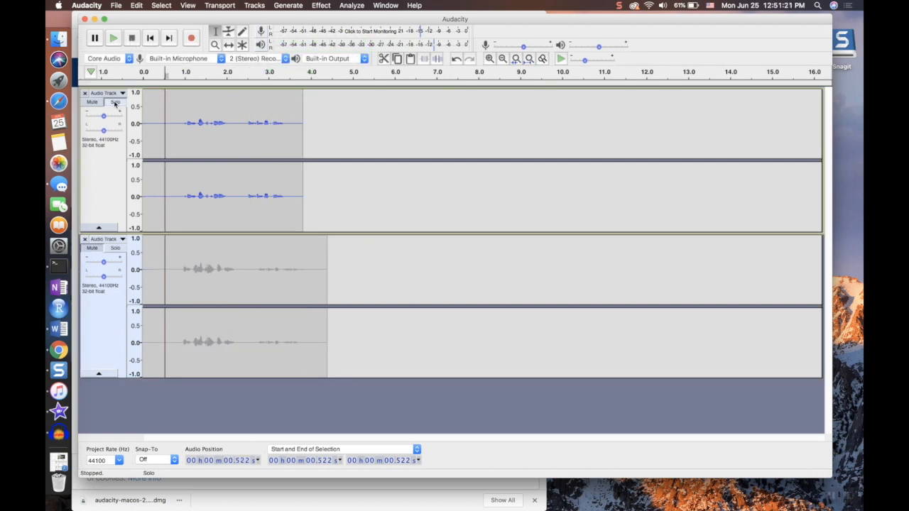
# Amplify the upper track's audio between about 0.57 and 2.28 seconds by 21 dB, with clipping allowed
pyautogui.moveTo(167, 144); pyautogui.dragTo(238, 142)
pyautogui.click(324, 5)
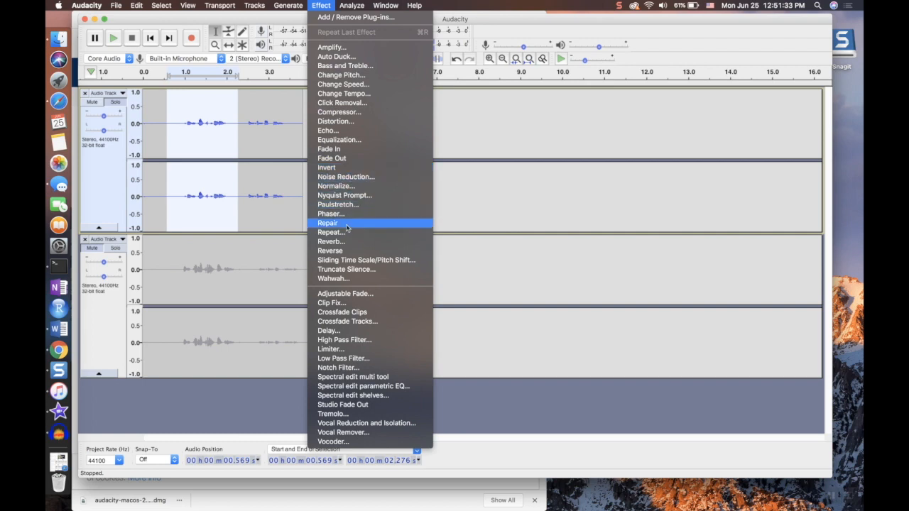
pyautogui.click(339, 50)
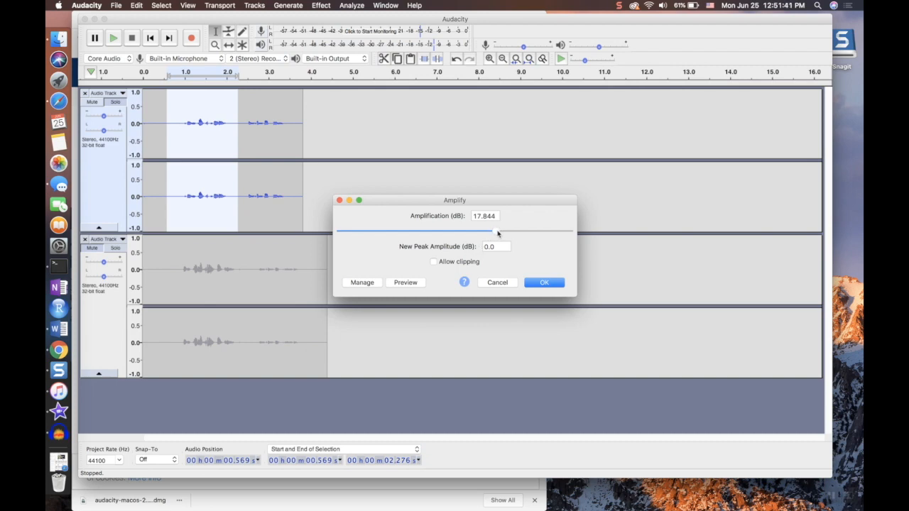
pyautogui.click(497, 233)
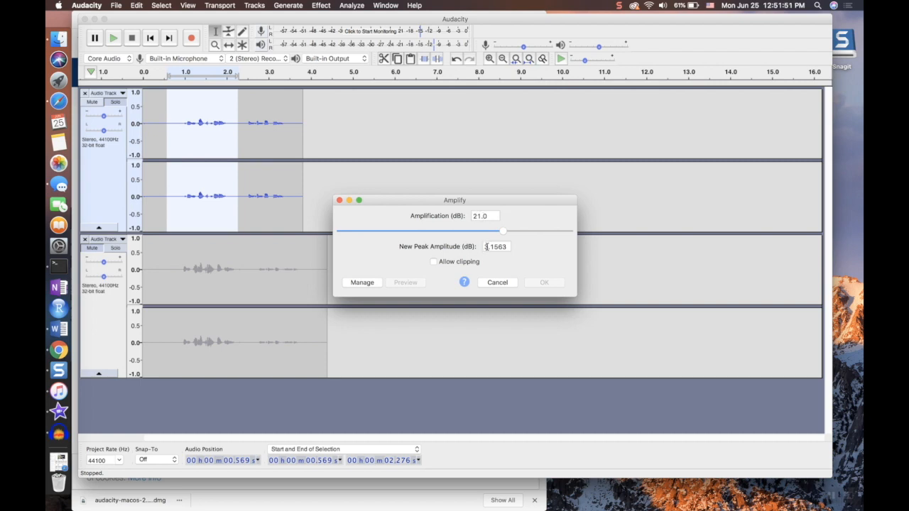
pyautogui.click(435, 262)
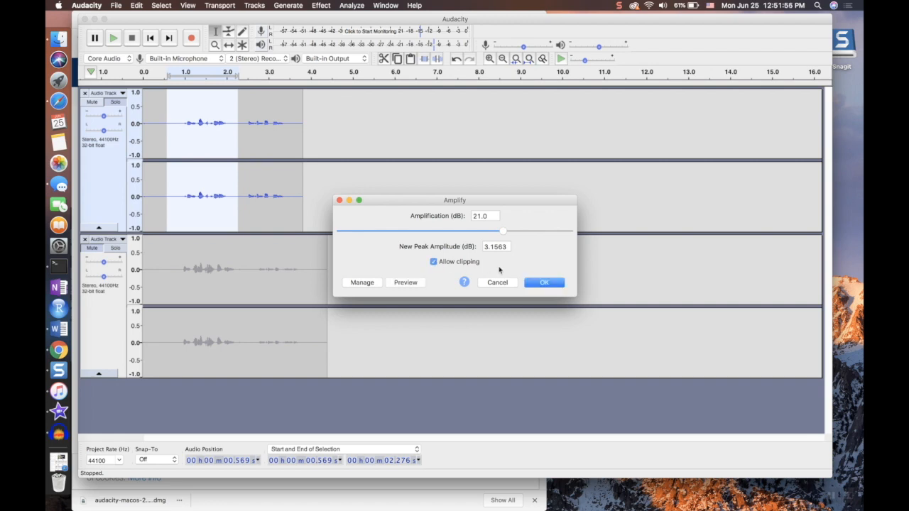
pyautogui.click(545, 284)
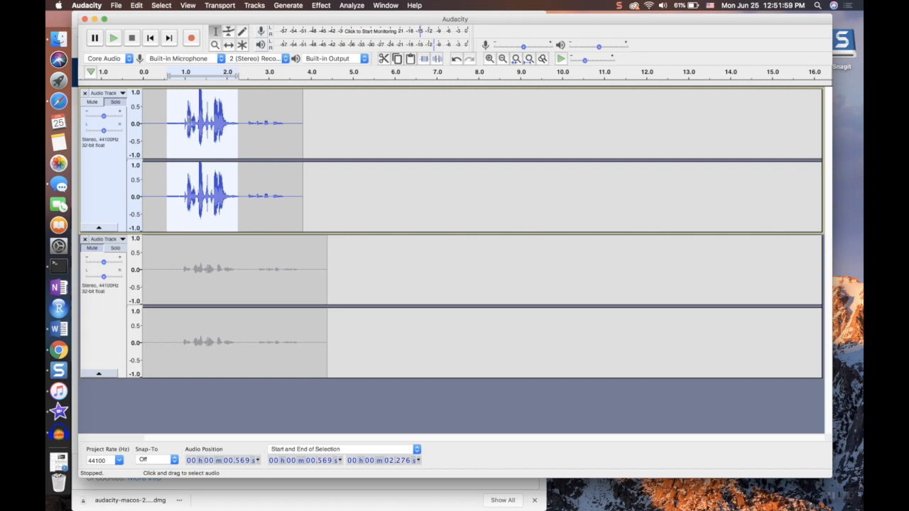
# Play the amplified upper track from the beginning and undo the amplification
pyautogui.click(164, 125)
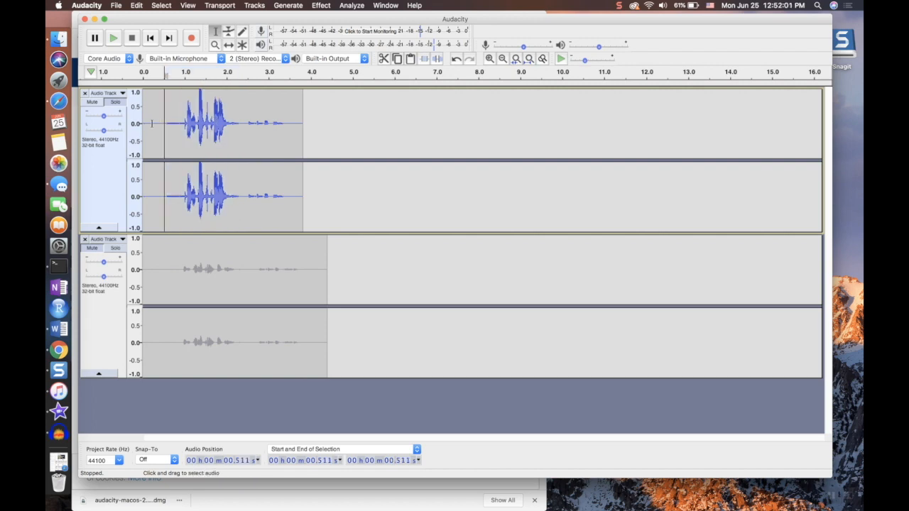
pyautogui.click(144, 123)
pyautogui.click(114, 38)
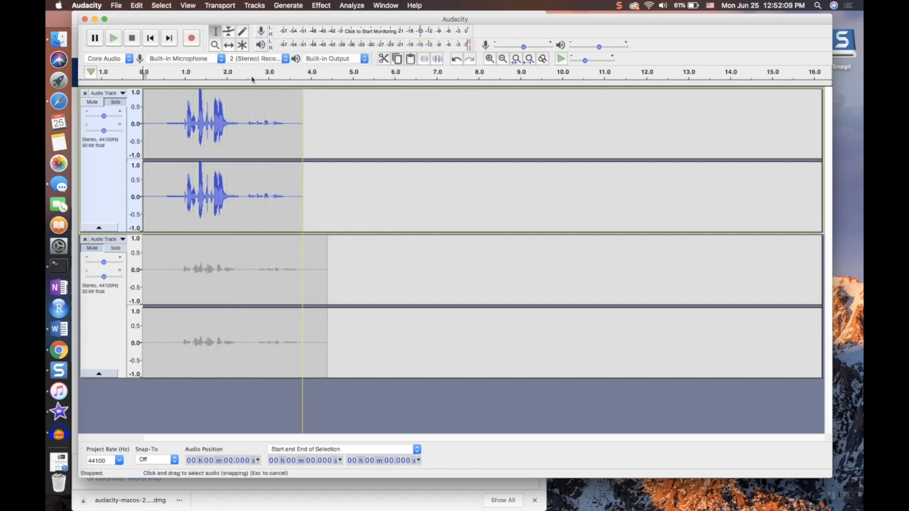
pyautogui.press('super+z')
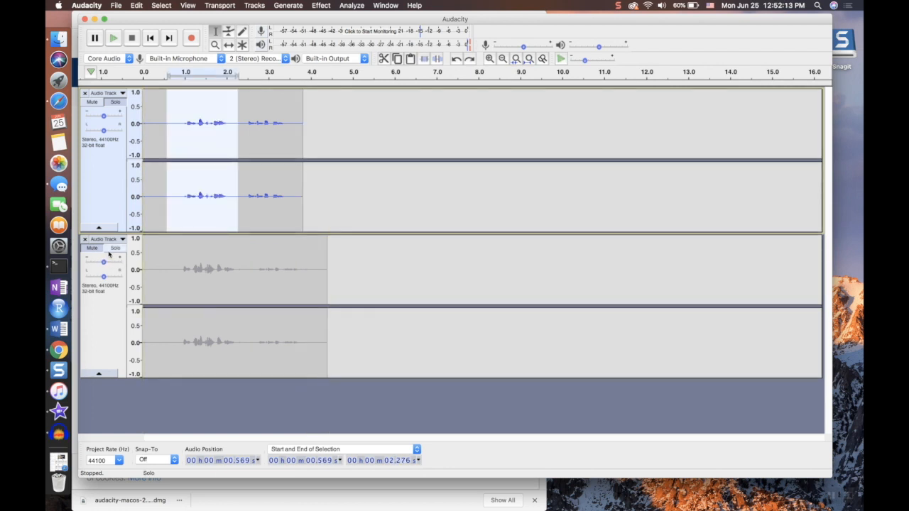
# Turn off solo on the upper track and place the cursor at about 2.14 seconds in the lower track
pyautogui.click(116, 105)
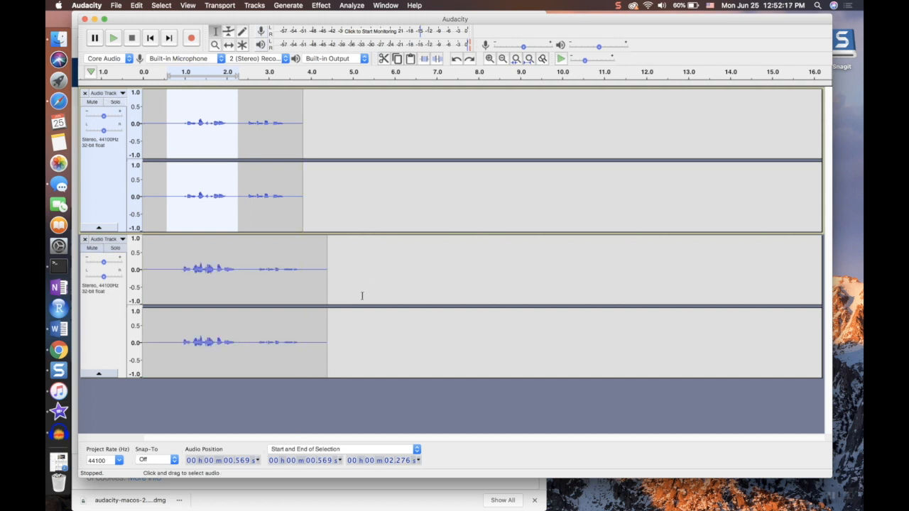
pyautogui.click(336, 309)
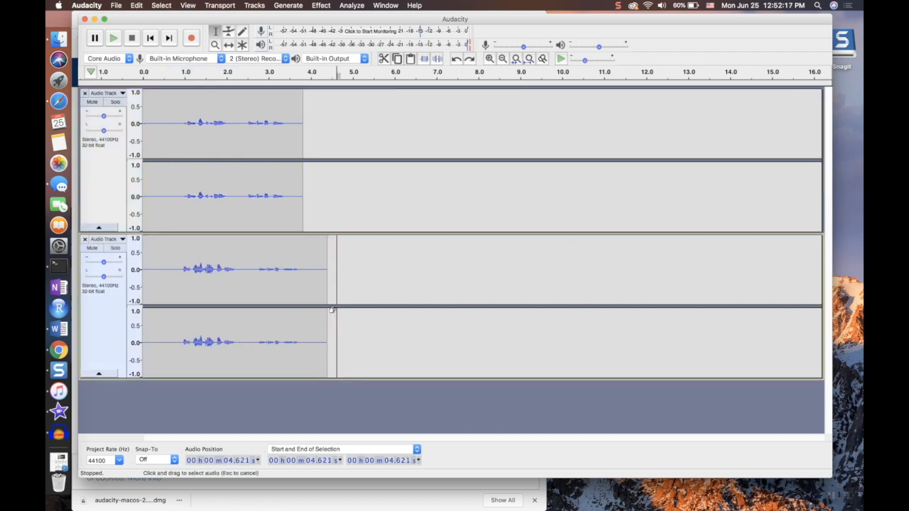
pyautogui.click(199, 167)
pyautogui.click(232, 304)
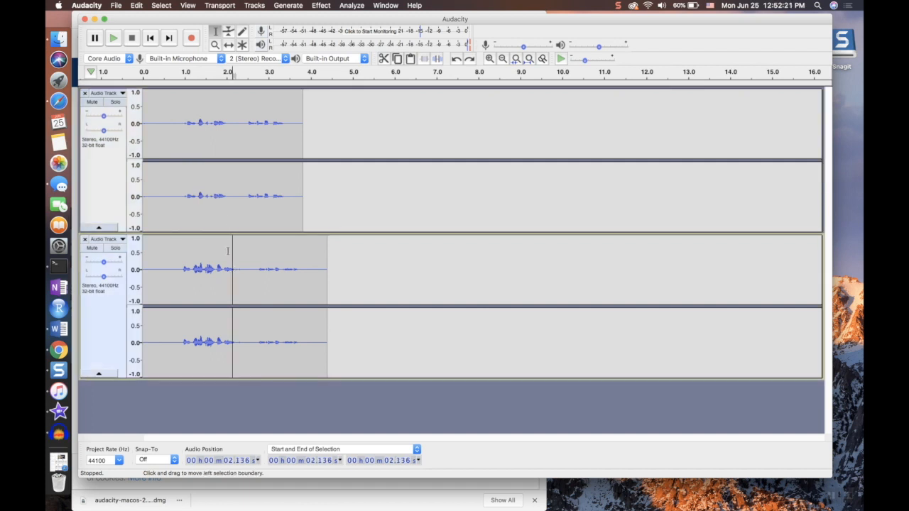
# Import the audio file Krestovsky_-_02_-_Animals_Hide.mp3 from the Audacity files folder inside English 388 > Tutorial g pro
pyautogui.click(117, 5)
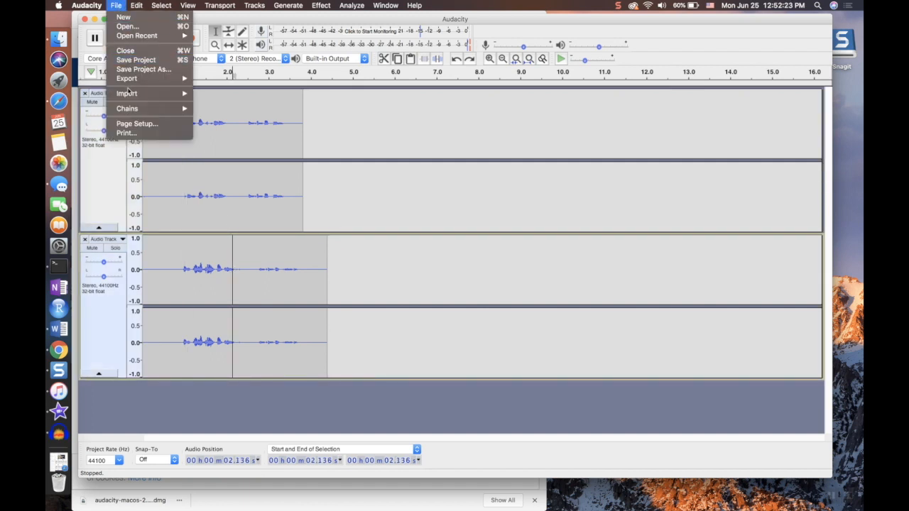
pyautogui.moveTo(128, 93)
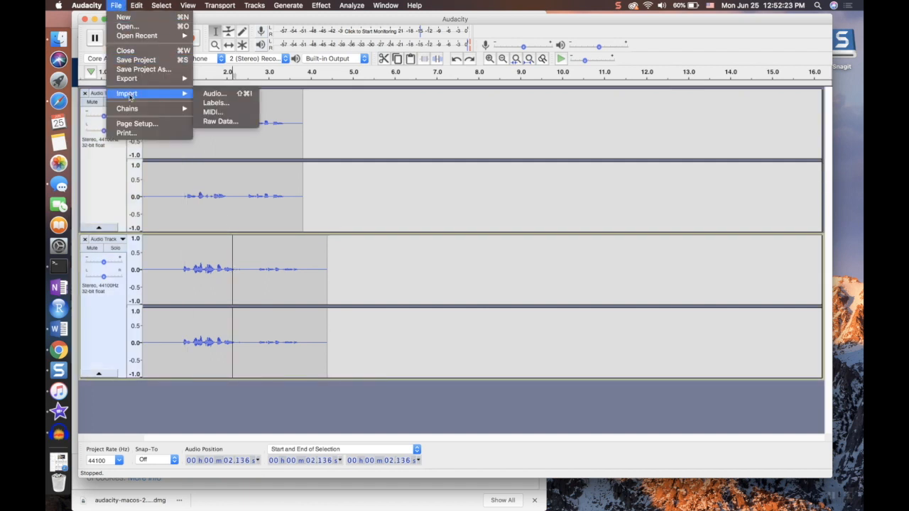
pyautogui.click(213, 95)
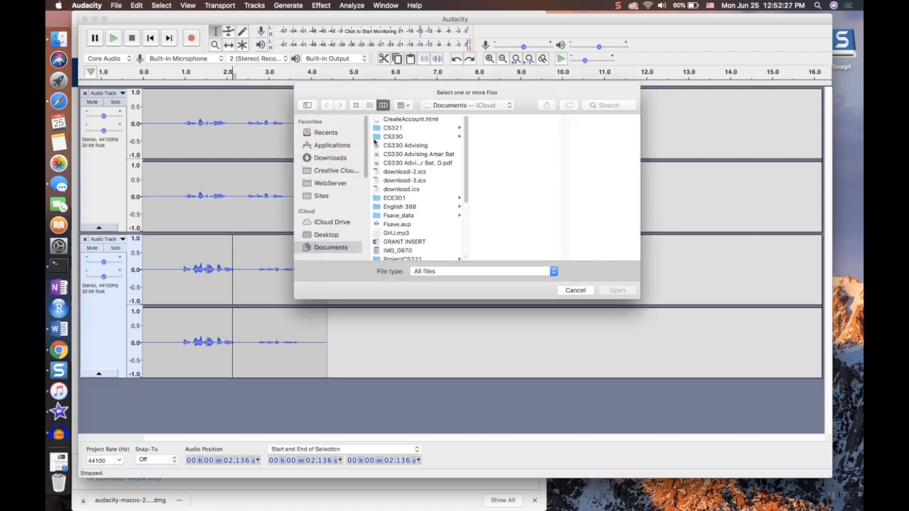
pyautogui.scroll(-5, 449, 206)
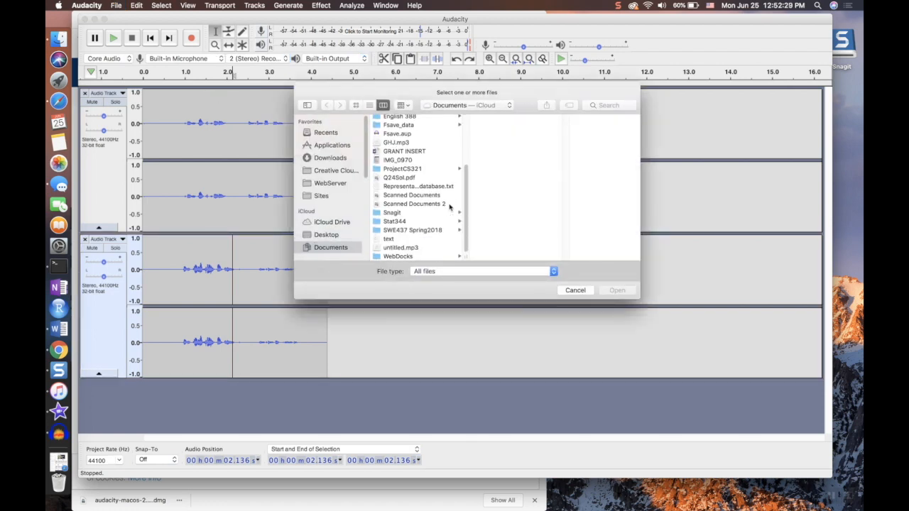
pyautogui.scroll(5, 450, 207)
pyautogui.click(405, 207)
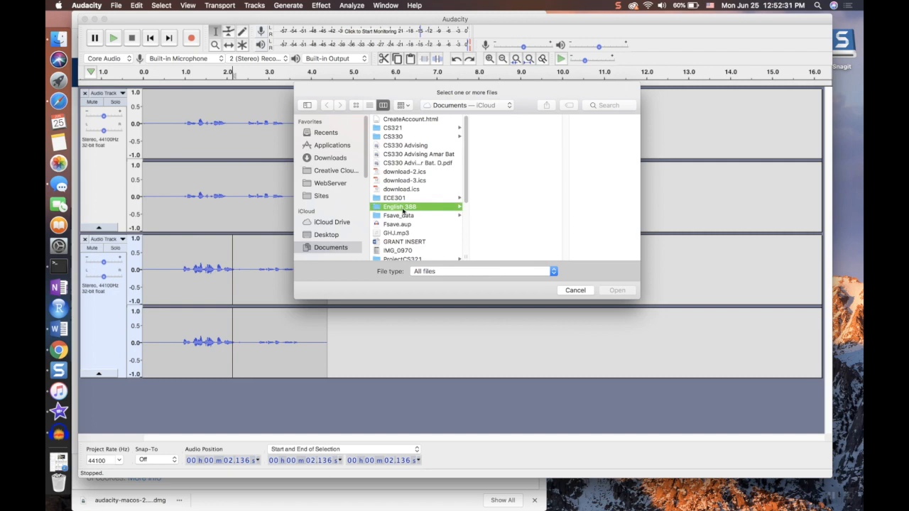
pyautogui.click(515, 139)
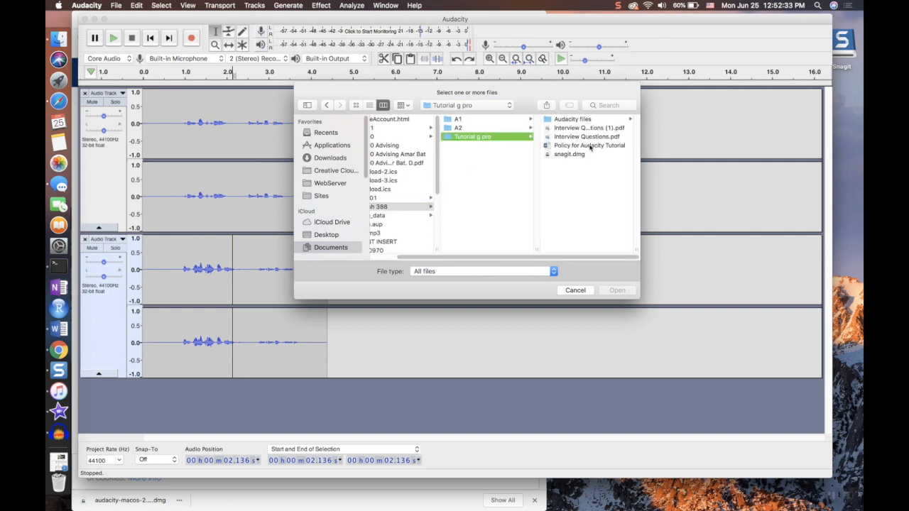
pyautogui.click(572, 121)
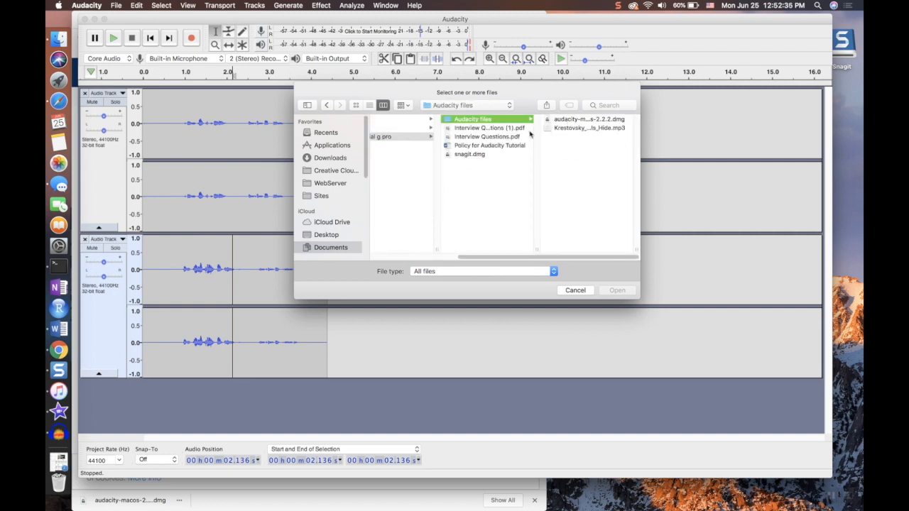
pyautogui.click(570, 130)
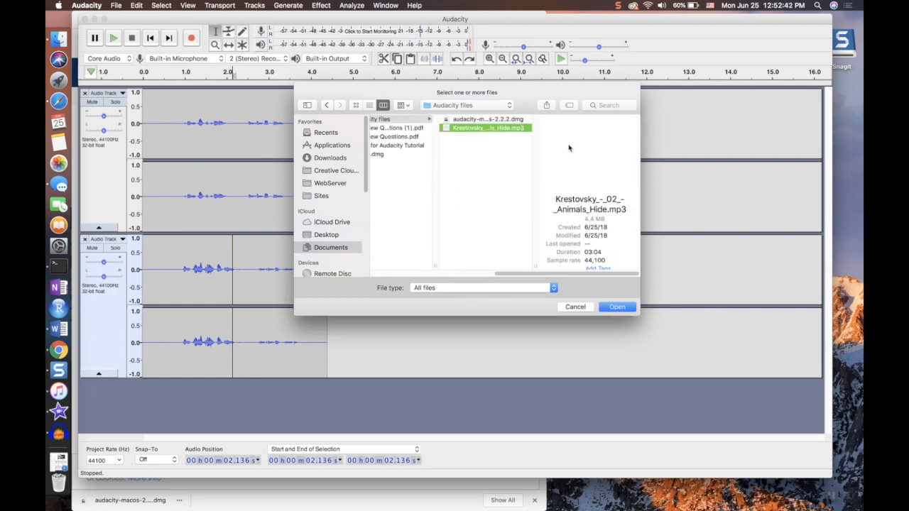
pyautogui.click(620, 308)
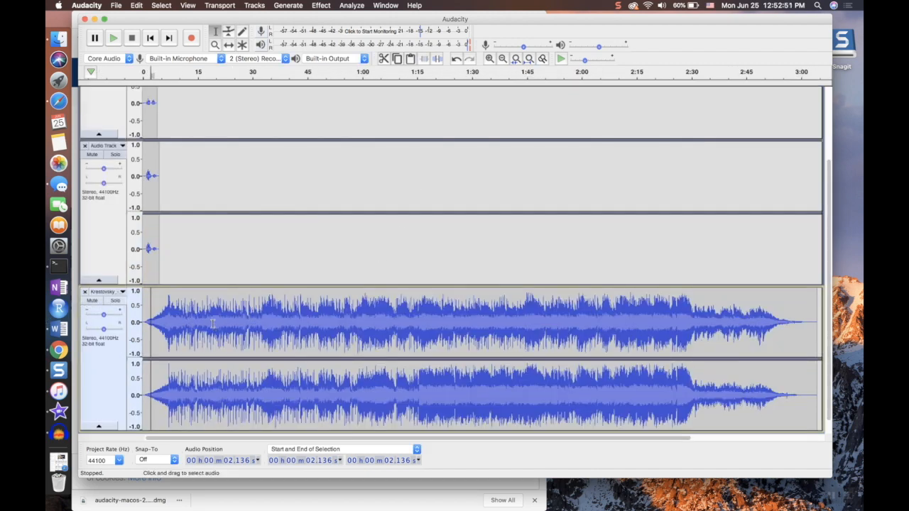
# Remove the two recorded voice tracks above the imported music track
pyautogui.scroll(-1, 220, 320)
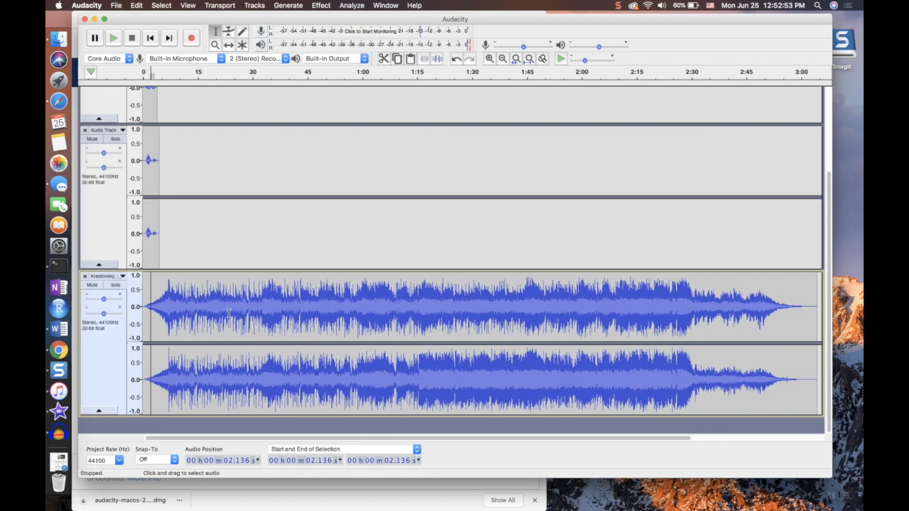
pyautogui.scroll(5, 225, 305)
pyautogui.scroll(-5, 225, 306)
pyautogui.scroll(3, 210, 186)
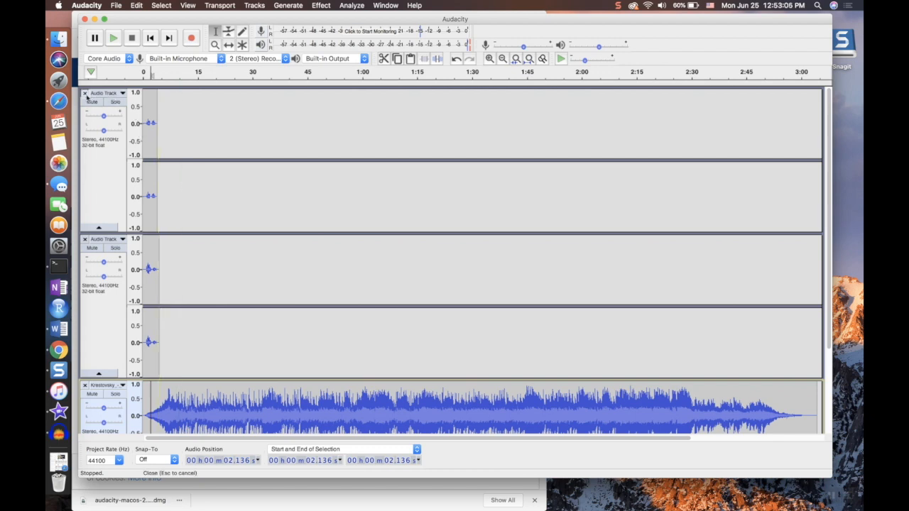
pyautogui.click(85, 93)
pyautogui.click(85, 93)
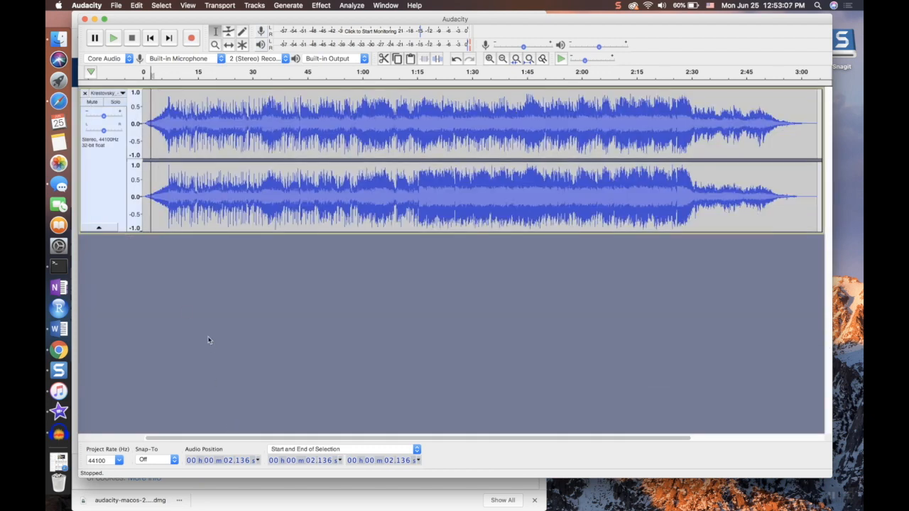
# Add a new stereo track below the music track and select it for recording
pyautogui.click(255, 6)
pyautogui.moveTo(267, 18)
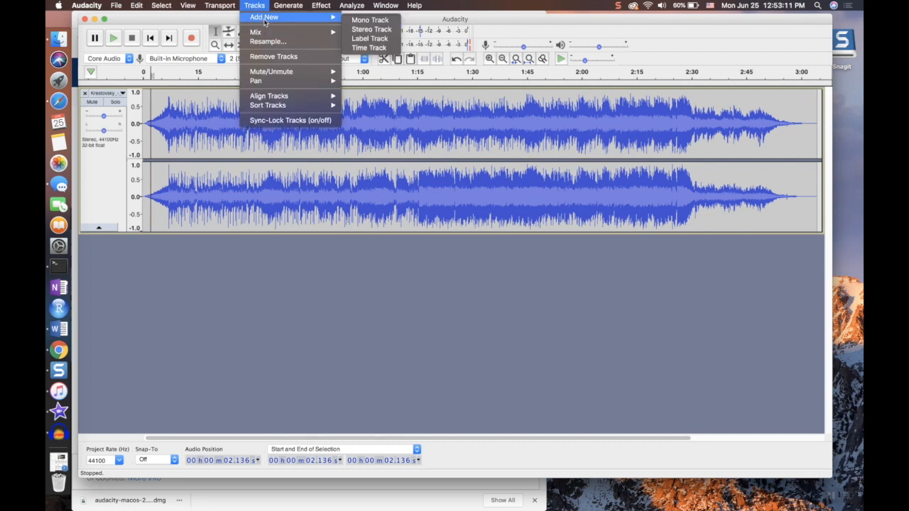
pyautogui.click(362, 30)
pyautogui.click(117, 326)
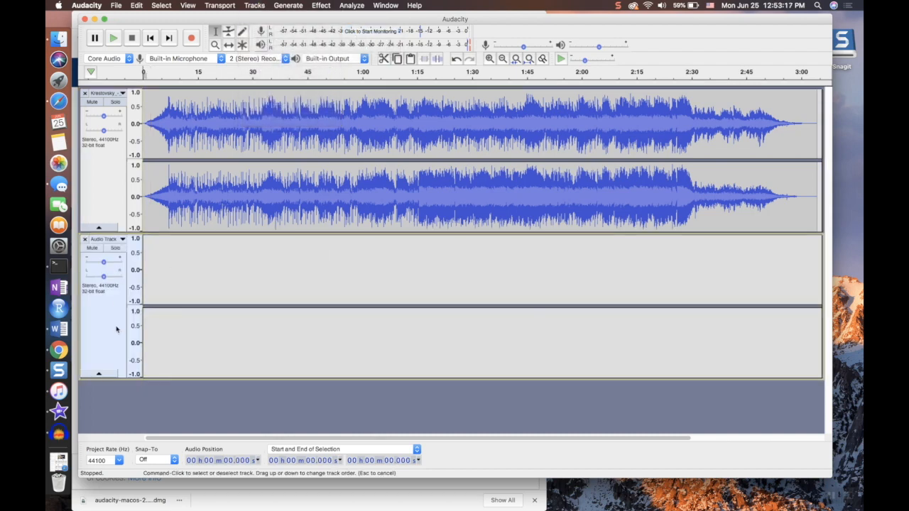
# Record a clip of about 16 seconds in the new stereo track from the start, lowering the output volume while the music plays
pyautogui.click(191, 39)
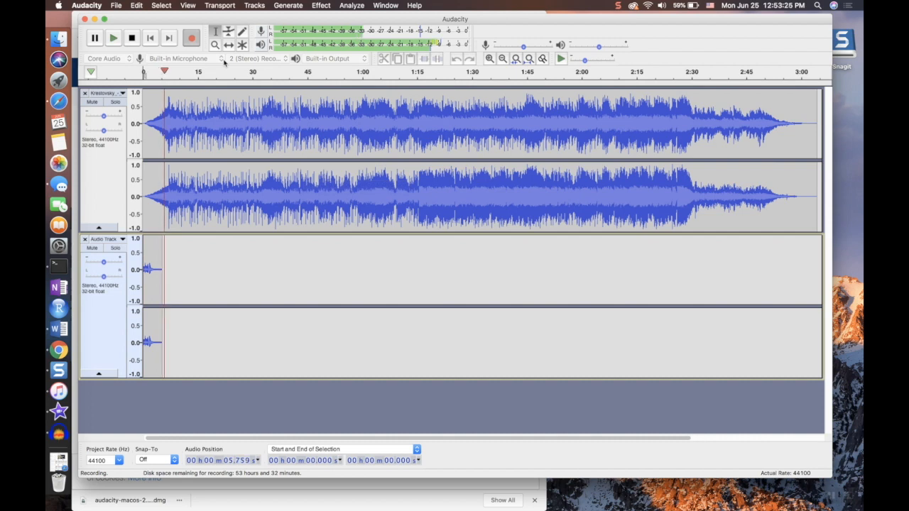
pyautogui.press('XF86AudioRaiseVolume')
pyautogui.press('XF86AudioLowerVolume')
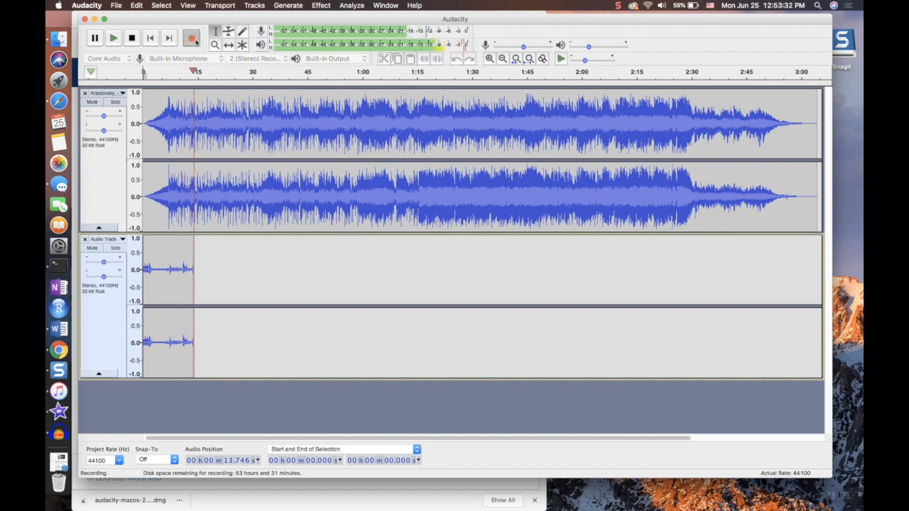
pyautogui.click(133, 40)
pyautogui.click(176, 296)
pyautogui.click(164, 135)
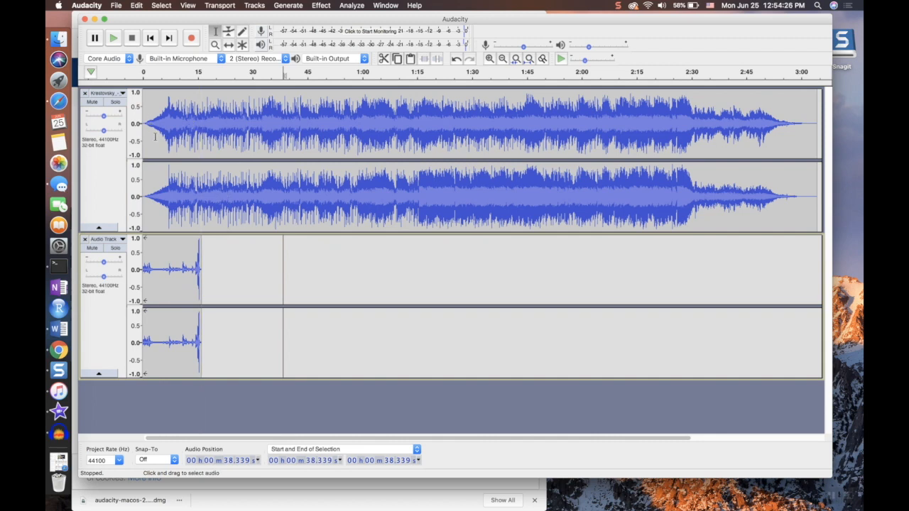
# Select all audio and mix and render the music and voice tracks into a single track
pyautogui.click(161, 6)
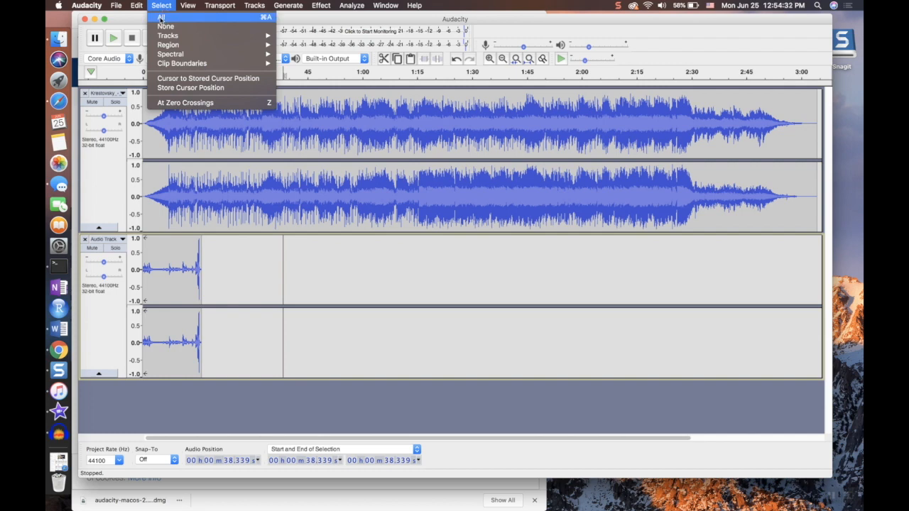
pyautogui.click(162, 17)
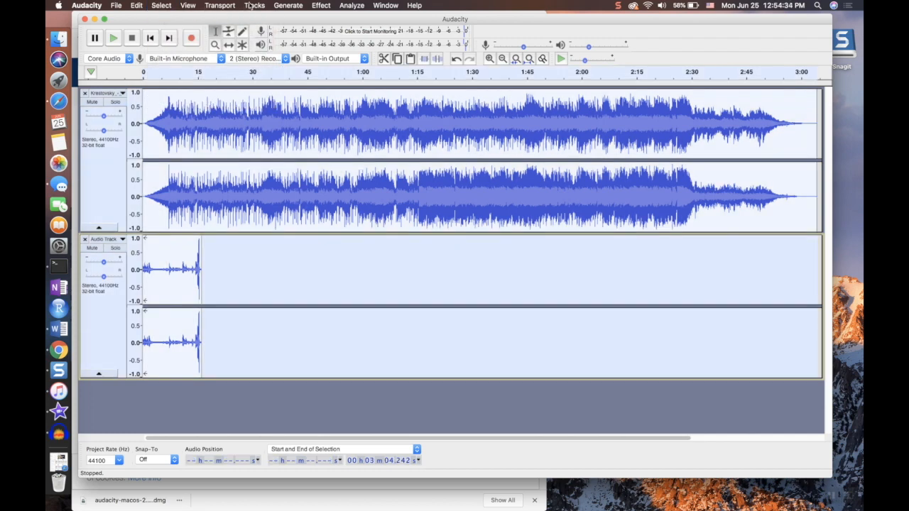
pyautogui.click(257, 7)
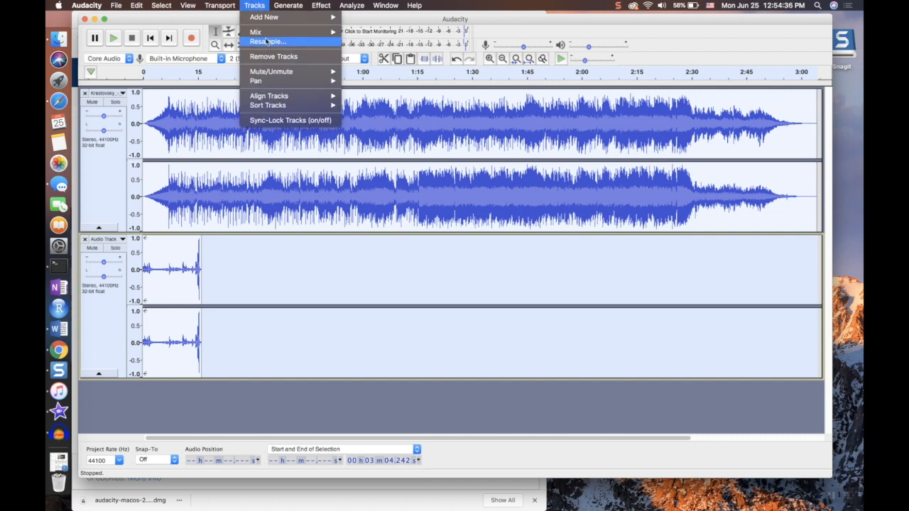
pyautogui.moveTo(270, 32)
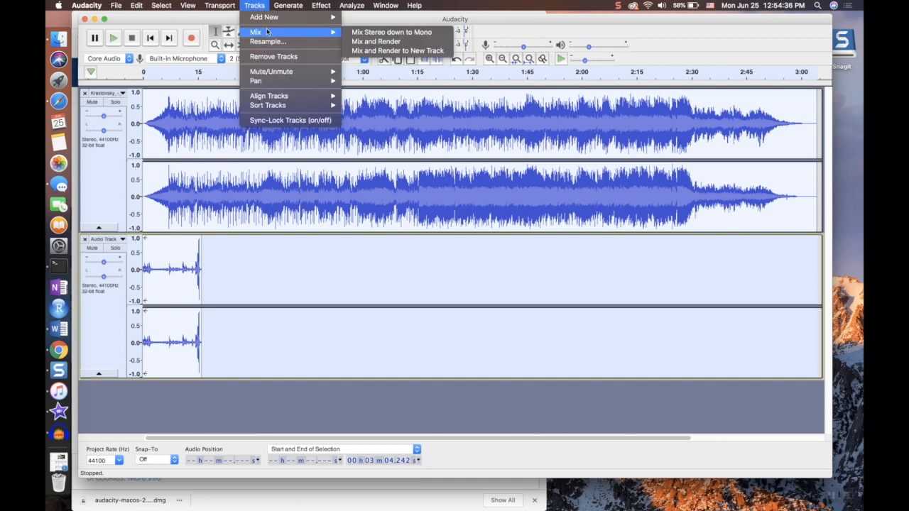
pyautogui.click(360, 42)
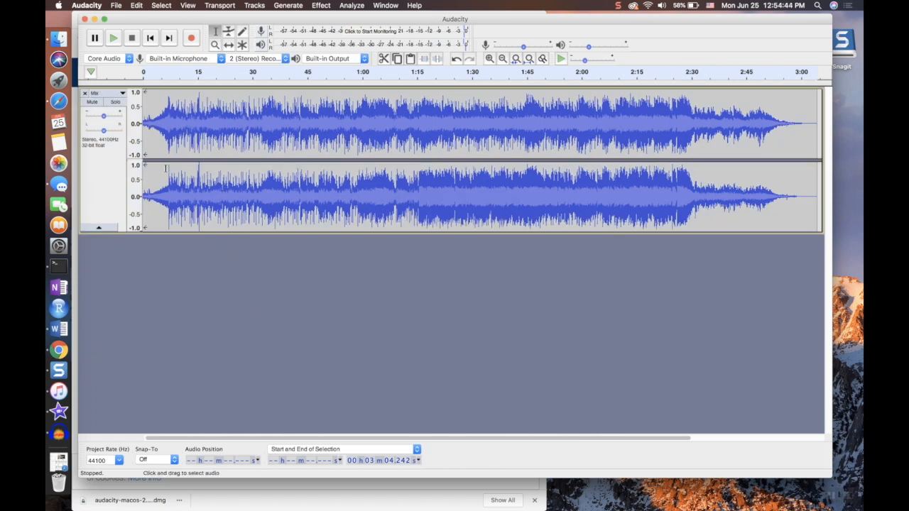
# Export the mixed track as an MP3 file named Mysong in the Documents folder with the standard quality preset
pyautogui.click(116, 6)
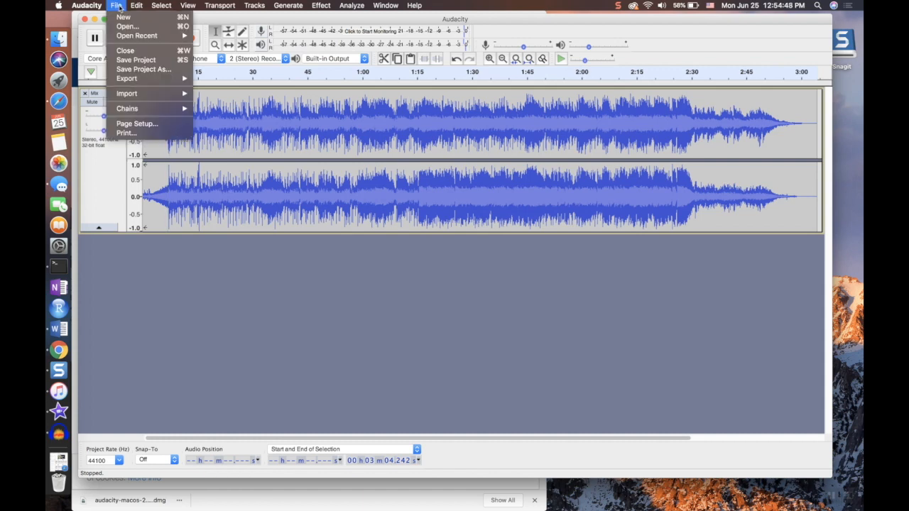
pyautogui.moveTo(139, 83)
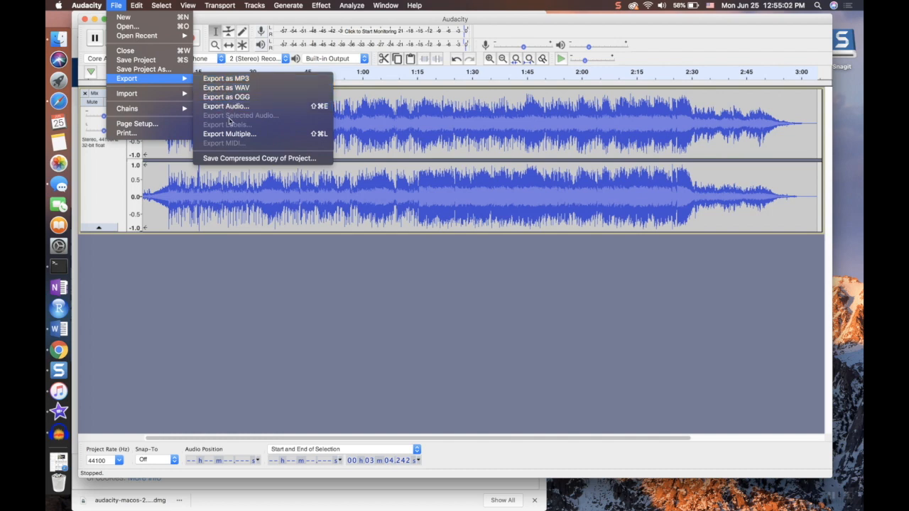
pyautogui.click(236, 83)
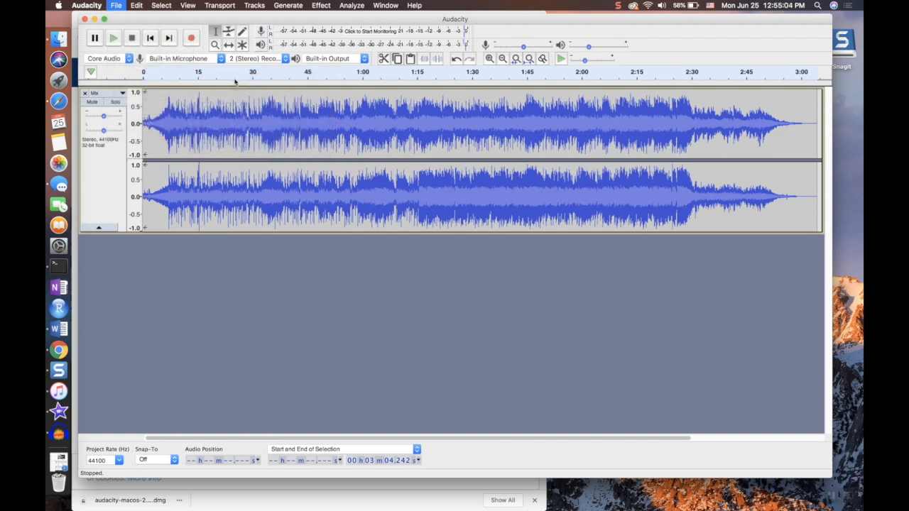
pyautogui.click(445, 113)
pyautogui.press('super+a')
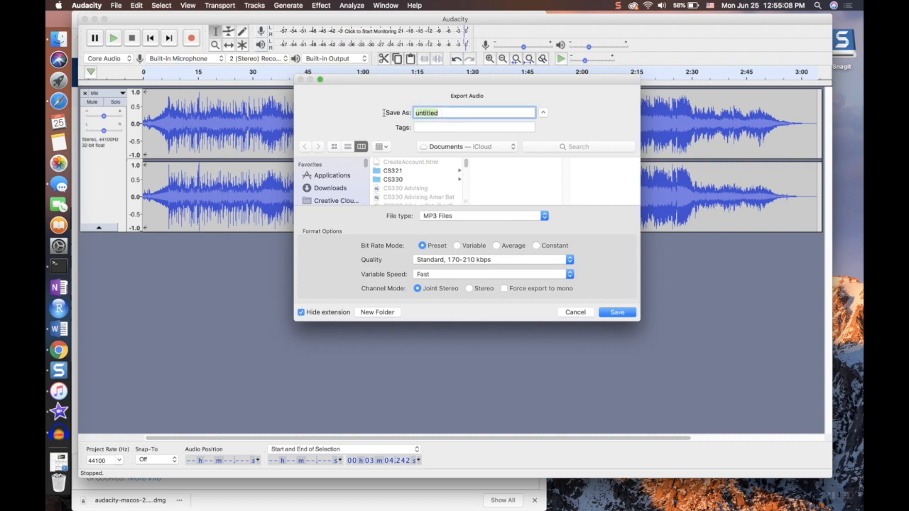
pyautogui.write('Mysong')
pyautogui.click(619, 313)
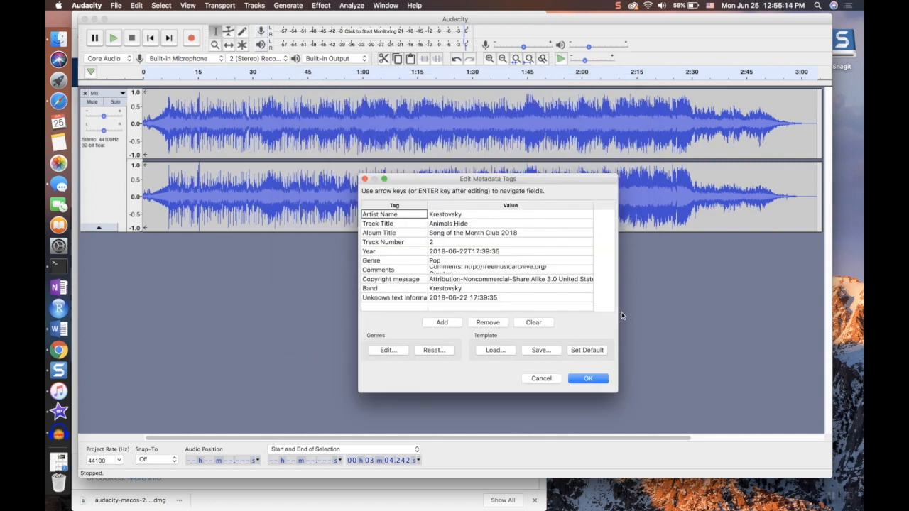
# Fill in the artist name in the metadata tags and set the track title to NewSon
pyautogui.click(479, 216)
pyautogui.click(467, 214)
pyautogui.write('Amar')
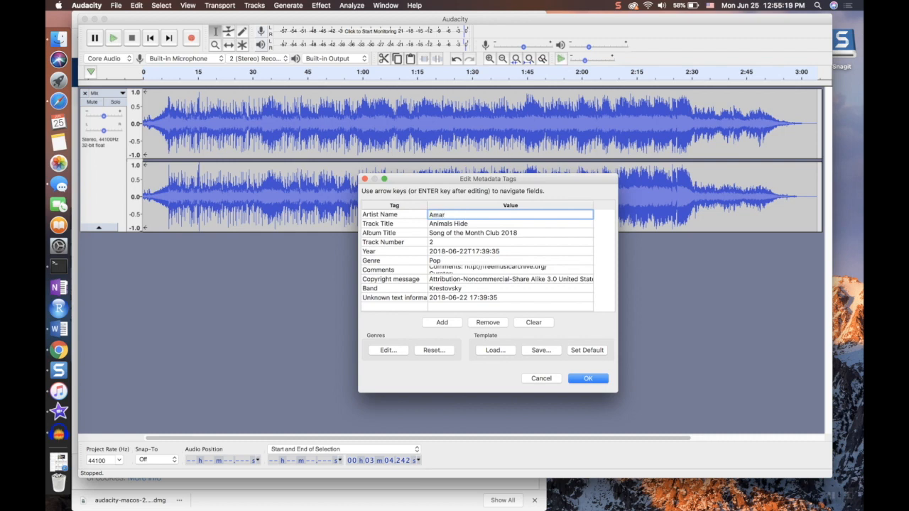
pyautogui.press('Return')
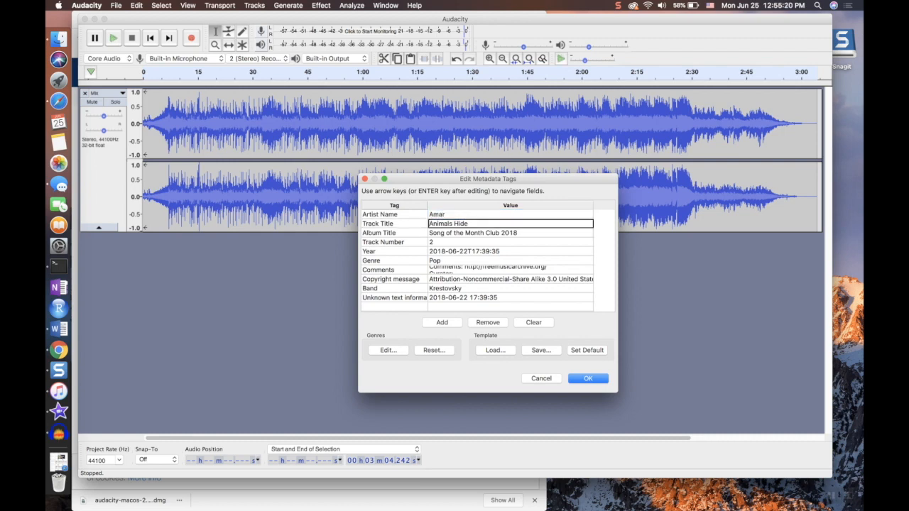
pyautogui.write('Ne')
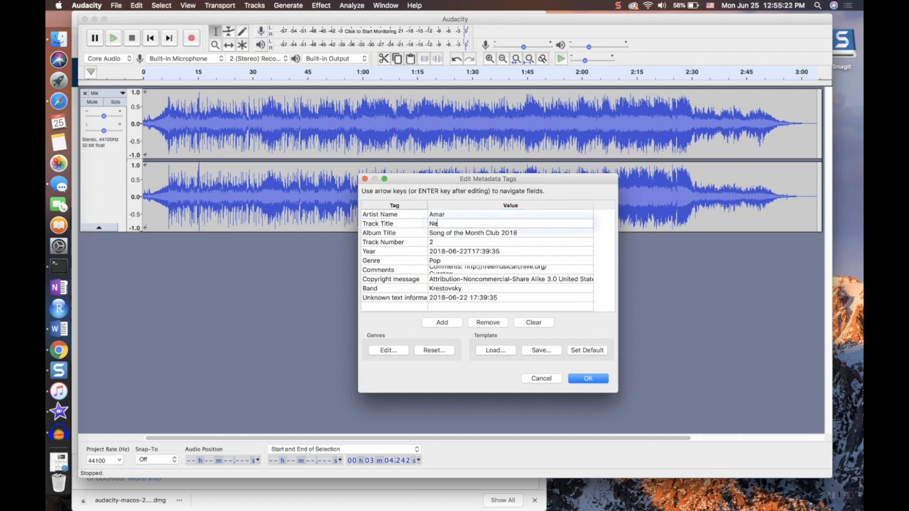
pyautogui.write('wSon')
pyautogui.press('Return')
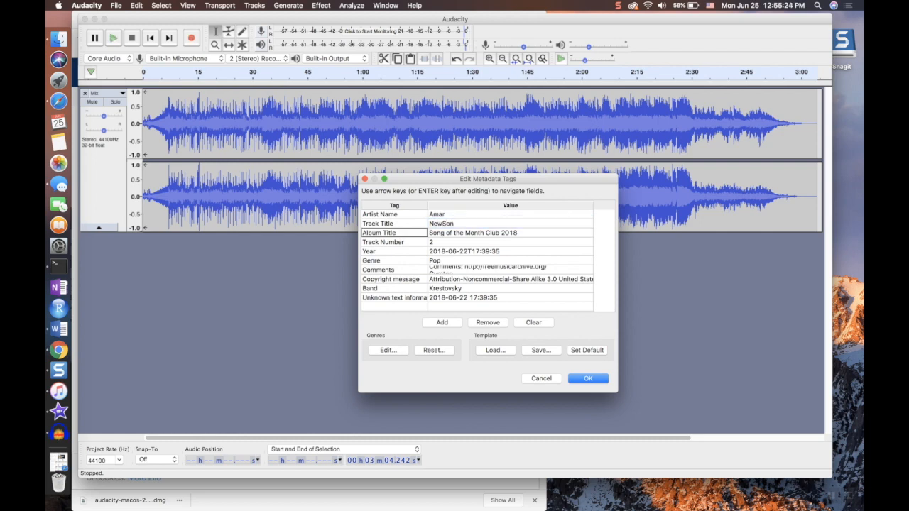
# Set the album title tag to "Song of the year" and the track number to 1
pyautogui.press('BackSpace')
pyautogui.write('Song of the year')
pyautogui.press('Return')
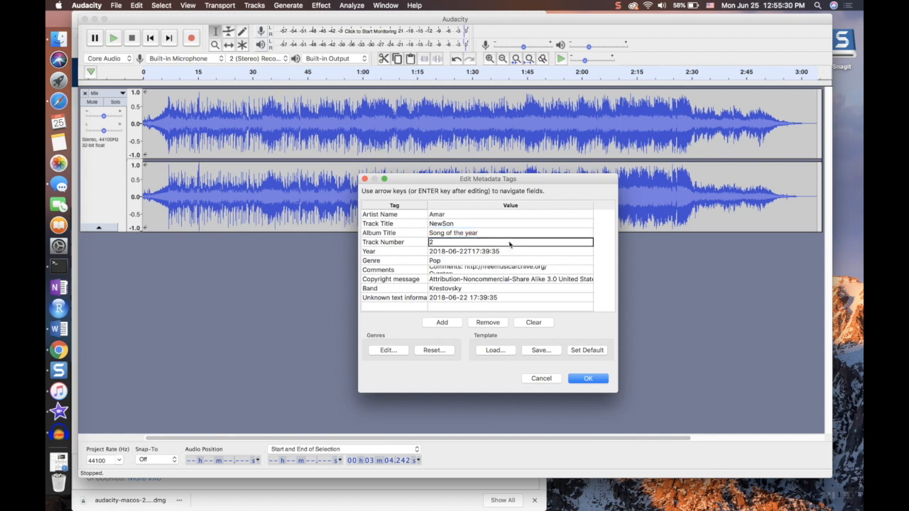
pyautogui.write('1')
pyautogui.press('Return')
# Set the year tag to 2018 and clear the comments, keeping the genre as Pop
pyautogui.press('BackSpace')
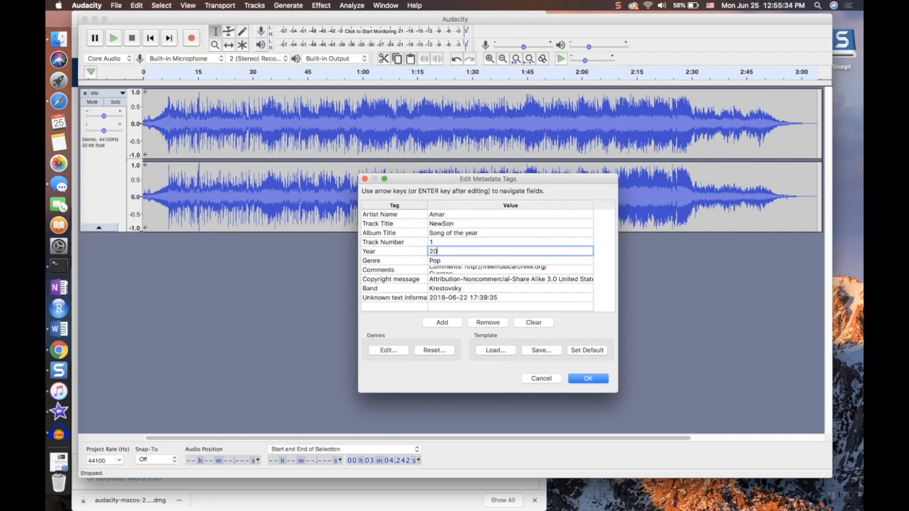
pyautogui.press('Return')
pyautogui.press('Return')
pyautogui.press('BackSpace')
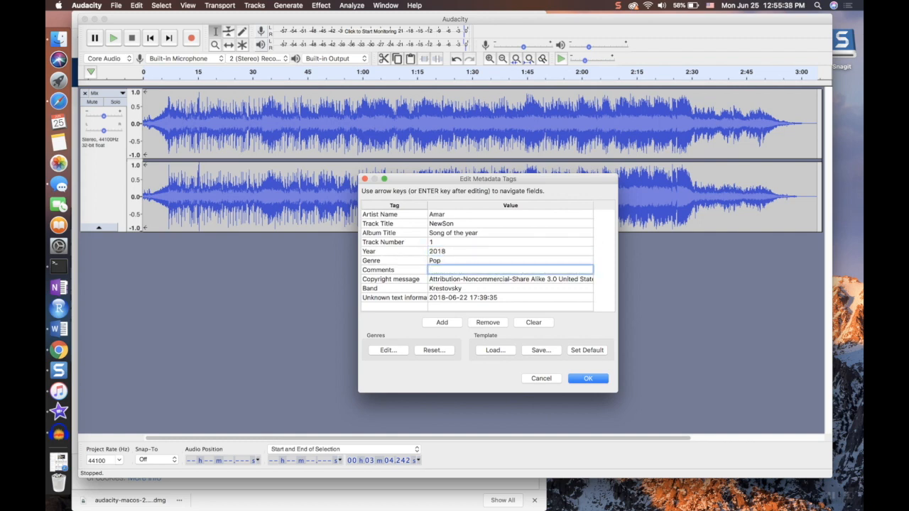
# Clear the values of the copyright message and unknown text information tags
pyautogui.click(491, 280)
pyautogui.click(491, 280)
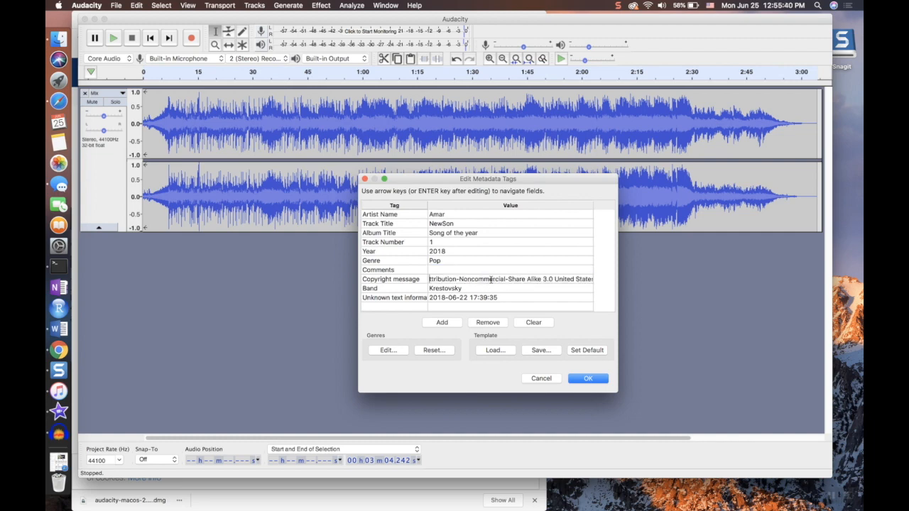
pyautogui.doubleClick(498, 279)
pyautogui.click(498, 279)
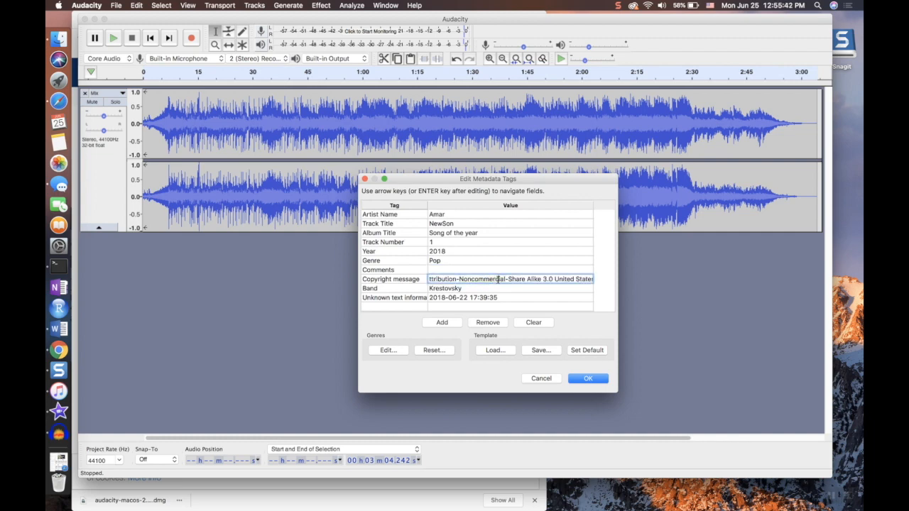
pyautogui.tripleClick(498, 279)
pyautogui.press('BackSpace')
pyautogui.click(497, 299)
pyautogui.press('BackSpace')
# Set the band tag to Friends and accept the metadata to complete the MP3 export
pyautogui.click(517, 288)
pyautogui.press('BackSpace')
pyautogui.write('Amar')
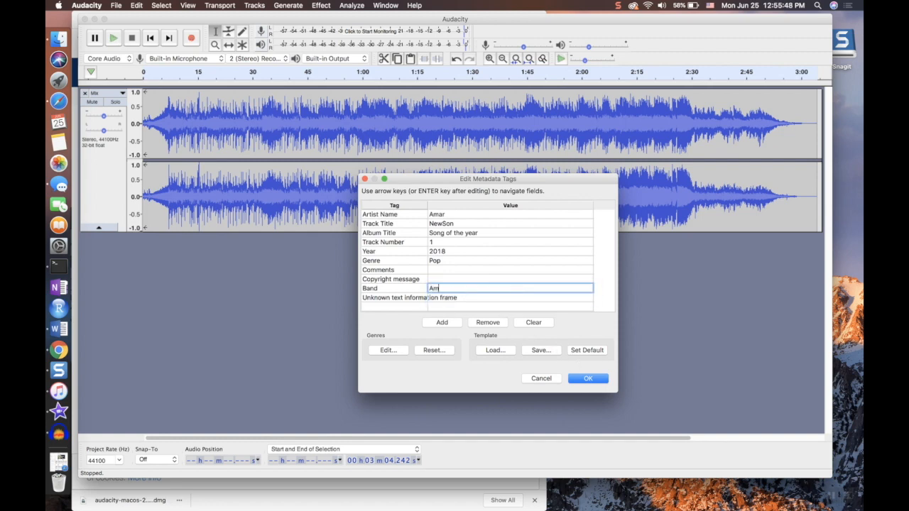
pyautogui.press('BackSpace')
pyautogui.press('BackSpace')
pyautogui.press('BackSpace')
pyautogui.press('BackSpace')
pyautogui.write('Friends')
pyautogui.click(590, 378)
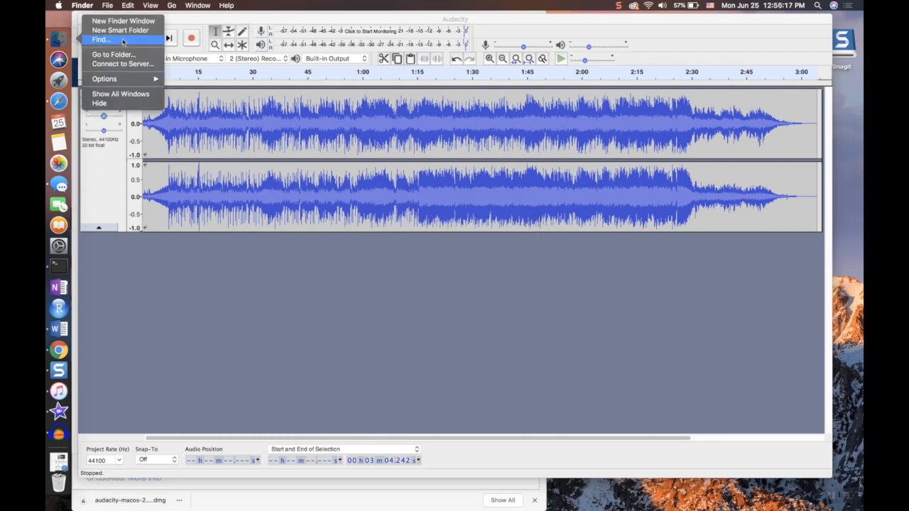
# Switch to Finder, open Mysong.mp3 from the Documents folder to listen to it in iTunes, and pause the playback
pyautogui.click(125, 26)
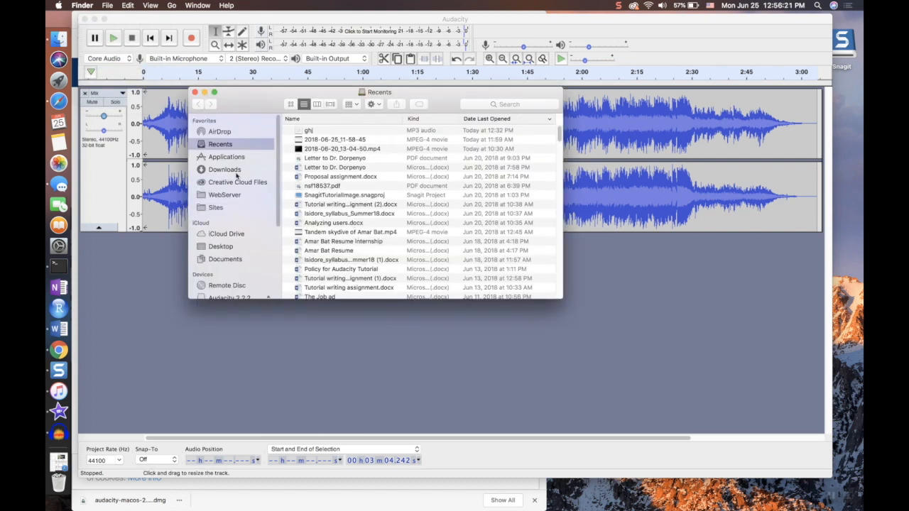
pyautogui.click(225, 262)
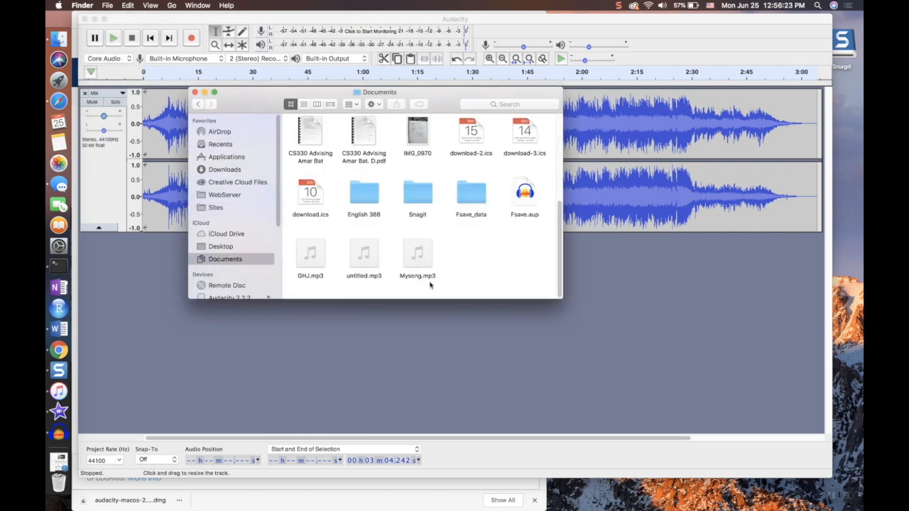
pyautogui.doubleClick(418, 253)
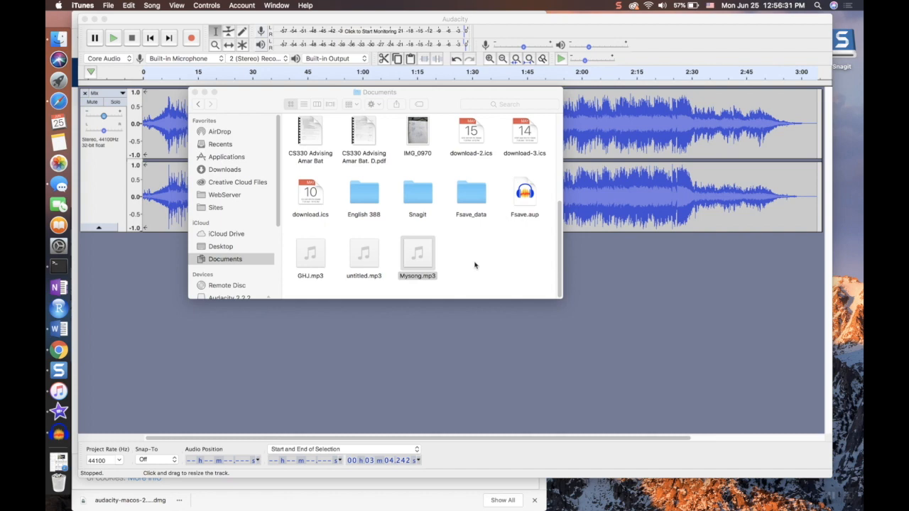
pyautogui.click(60, 396)
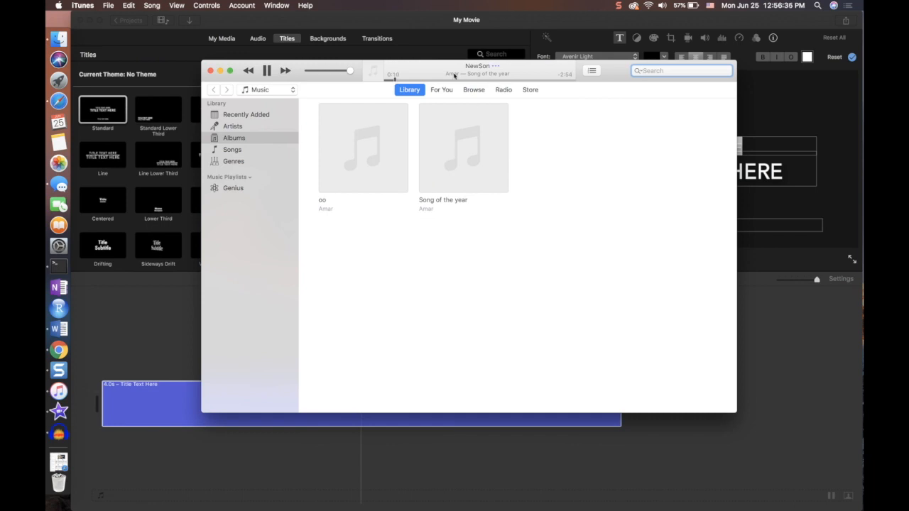
pyautogui.click(266, 72)
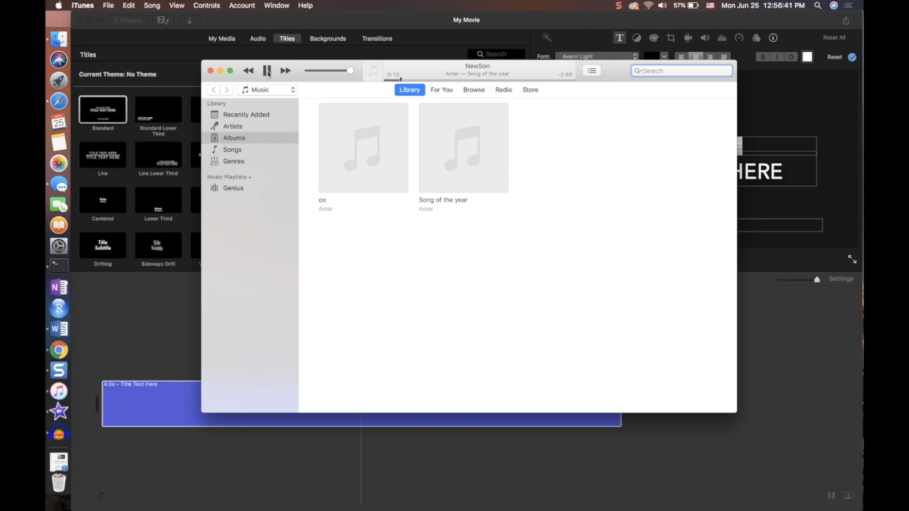